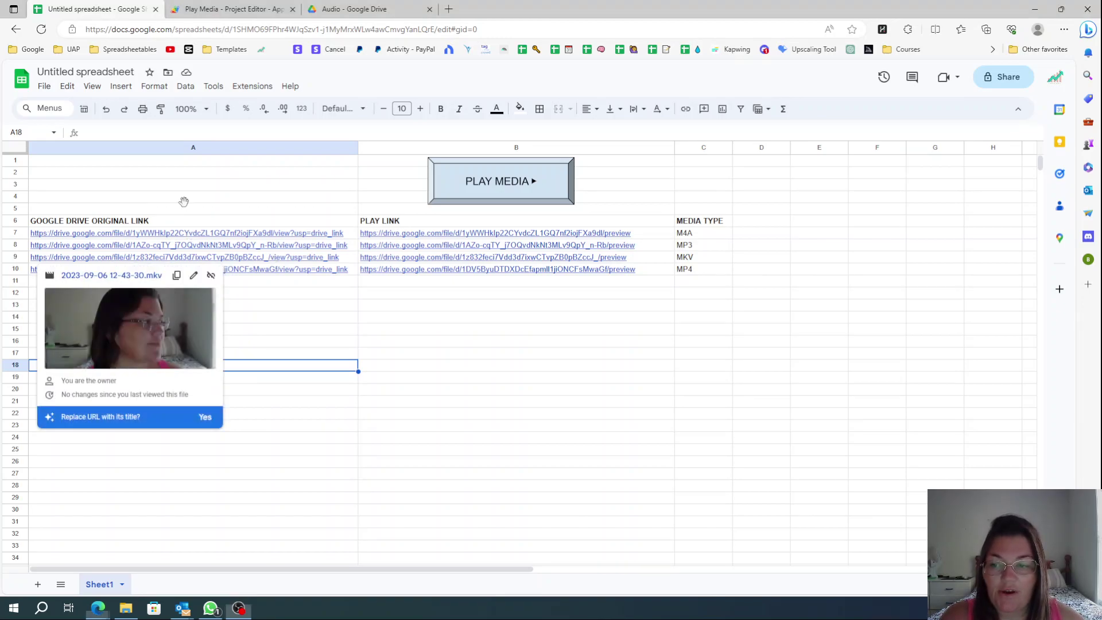
# - Review the media types in C7 and C10 and the SUBSTITUTE formula in B15, then go to the Drive Audio folder
pyautogui.click(290, 195)
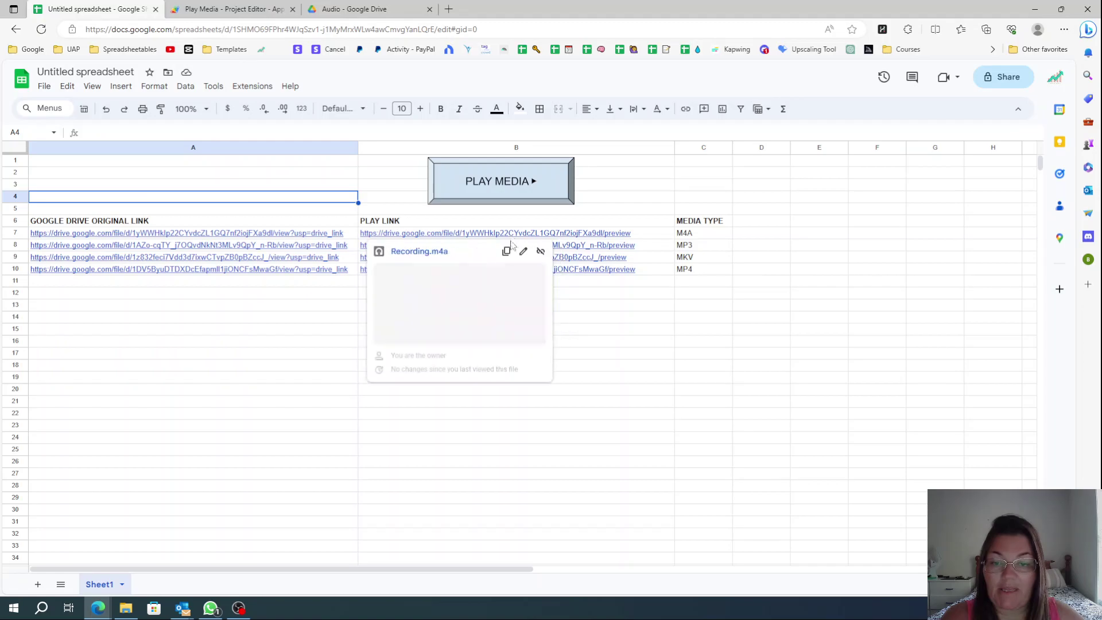
pyautogui.click(690, 238)
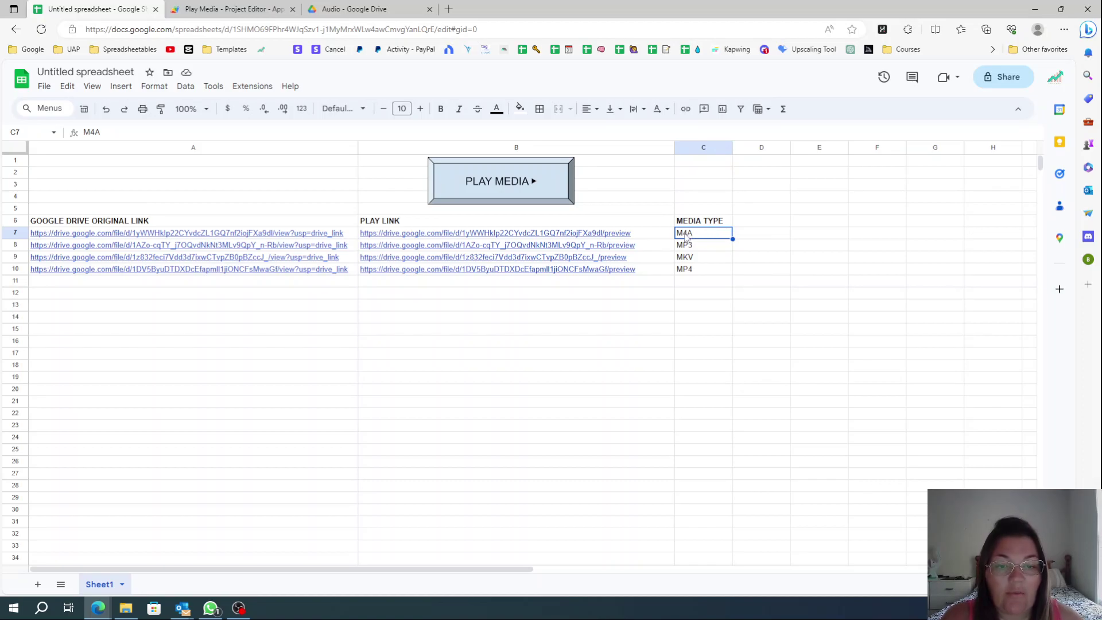
pyautogui.click(701, 270)
pyautogui.click(644, 335)
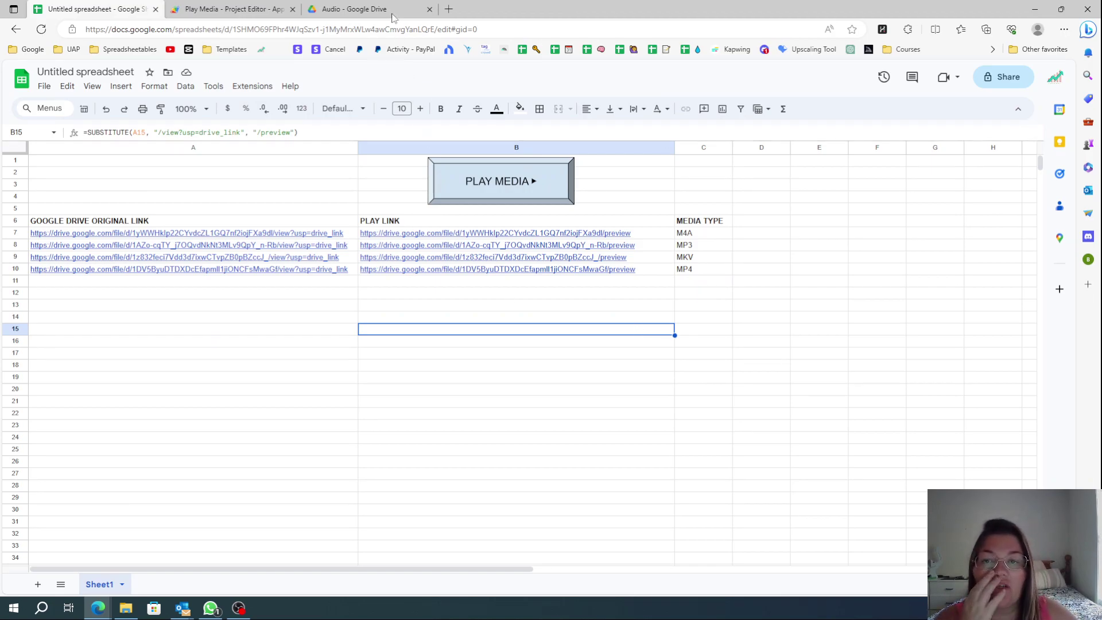
pyautogui.click(401, 424)
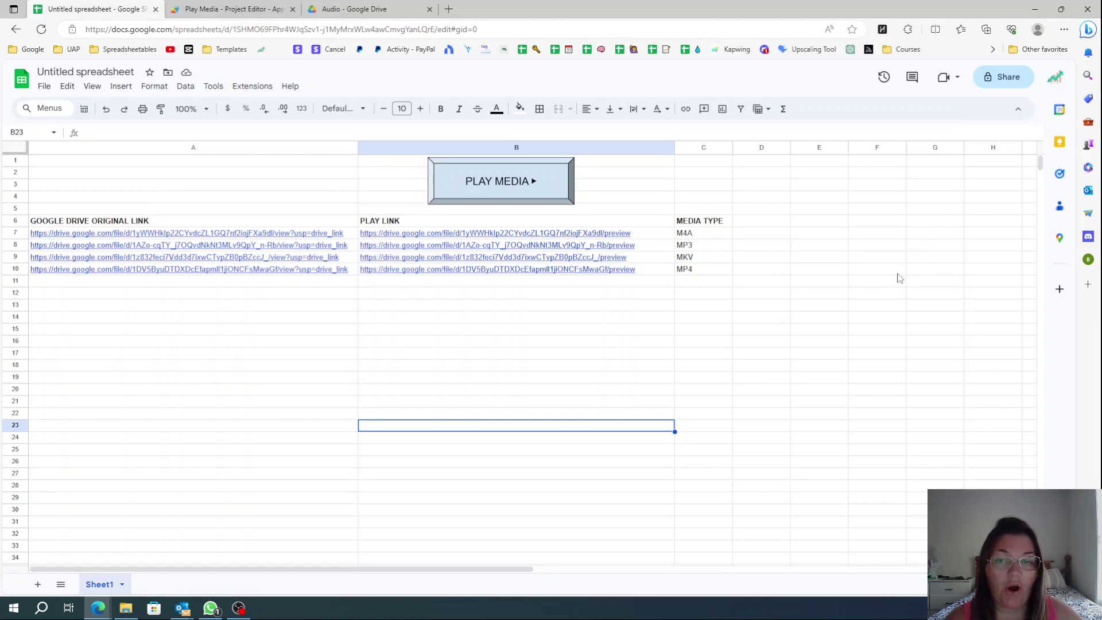
pyautogui.click(359, 7)
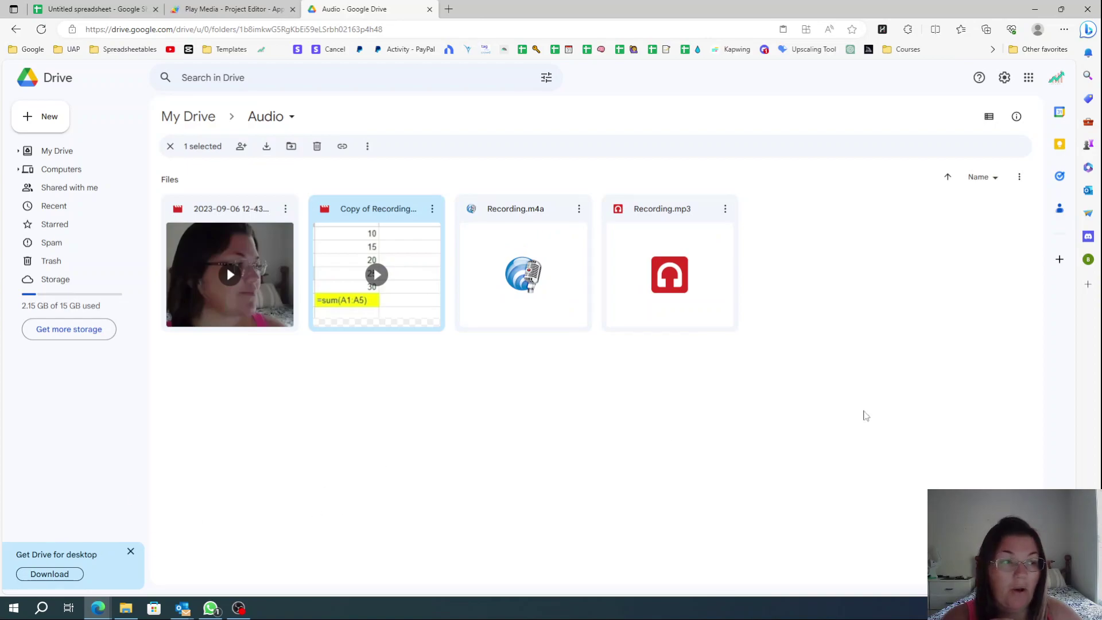
# - Launch Voice Recorder by searching 'voice' in the Start menu
pyautogui.click(13, 610)
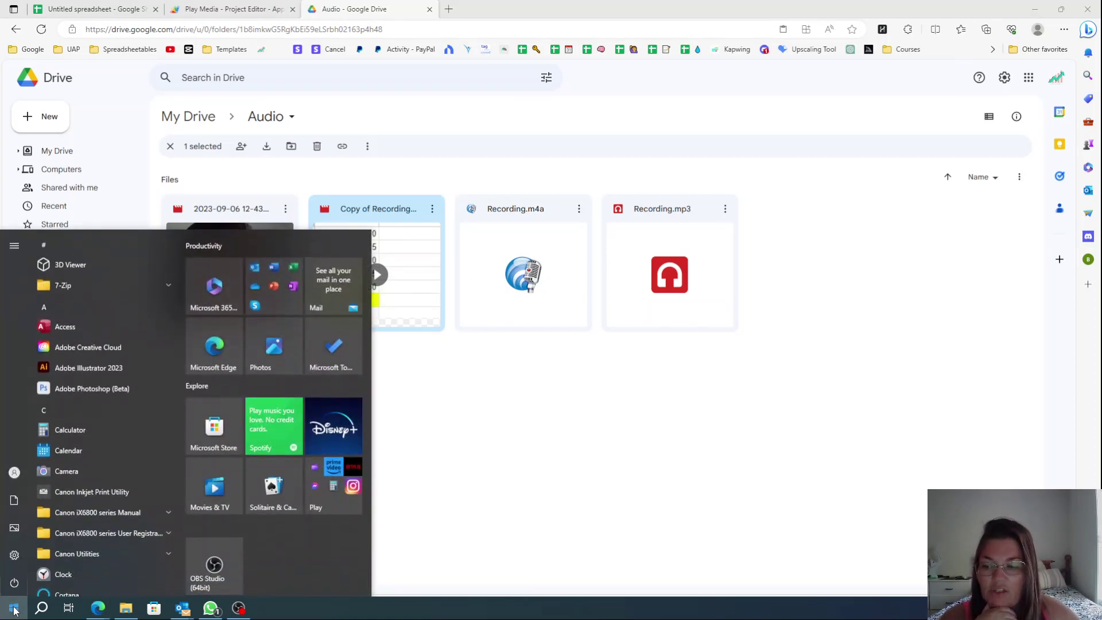
pyautogui.press('Escape')
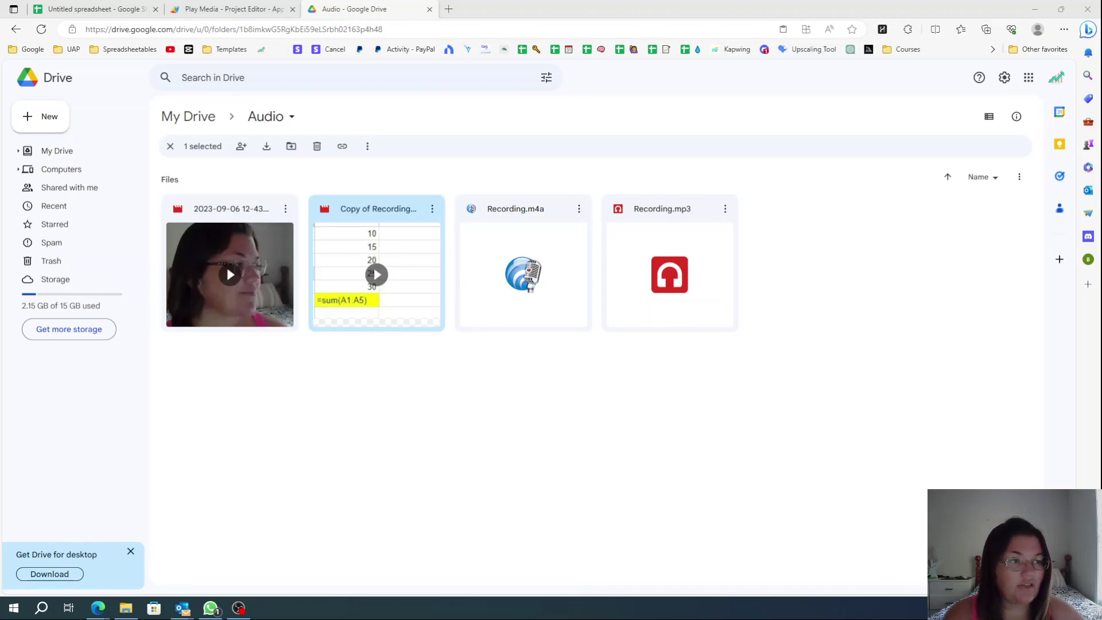
pyautogui.click(14, 608)
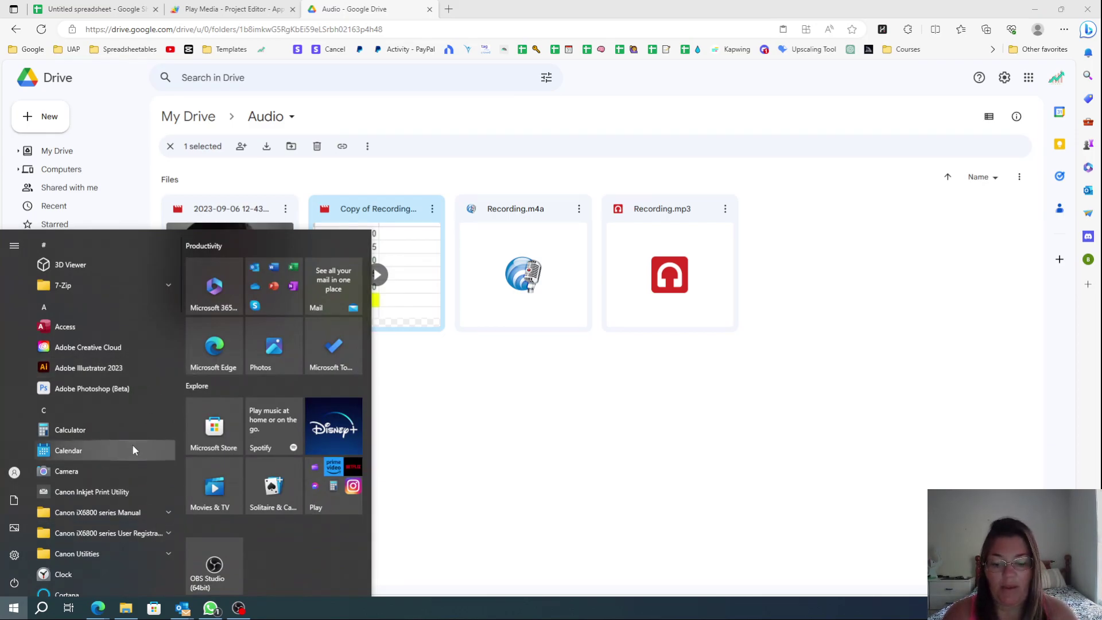
pyautogui.write('voice')
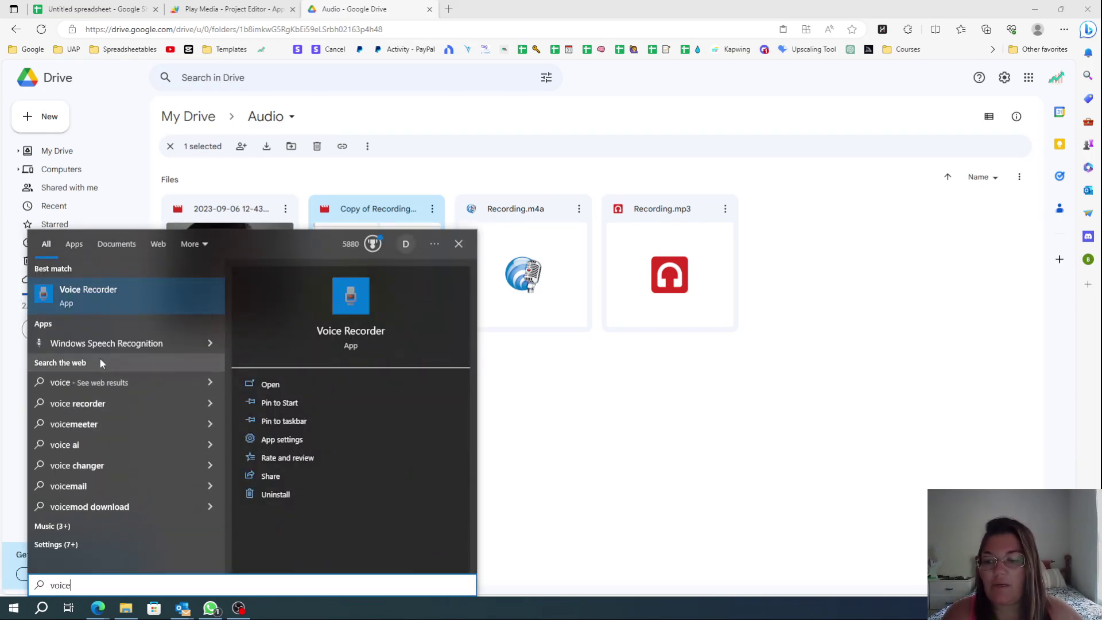
pyautogui.click(98, 292)
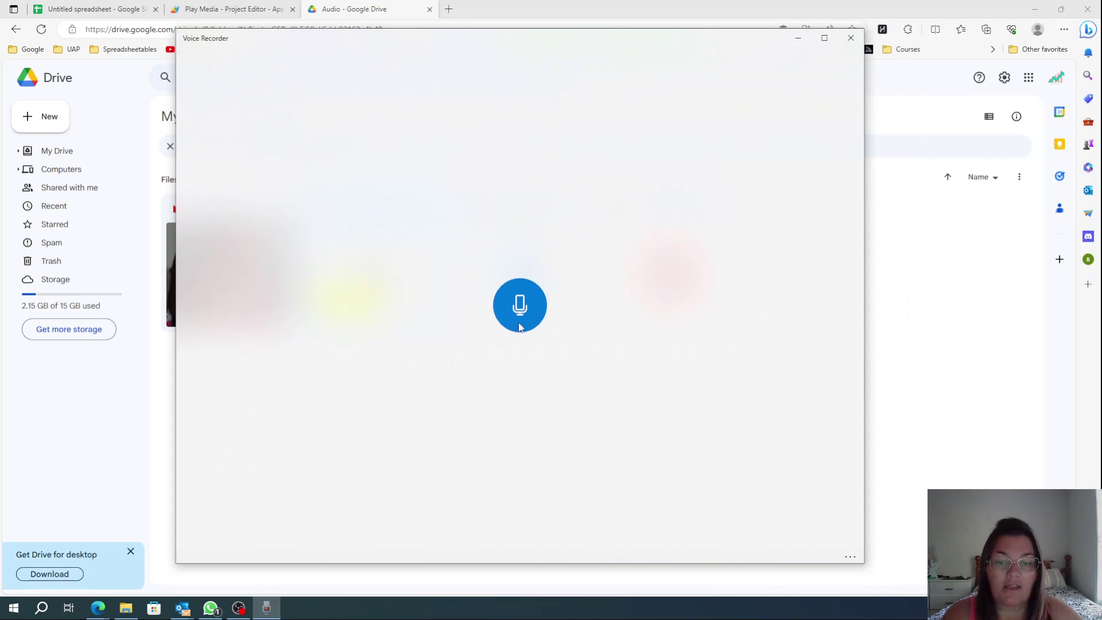
# - Record a 22-second clip and open its saved location in a maximized File Explorer
pyautogui.click(519, 326)
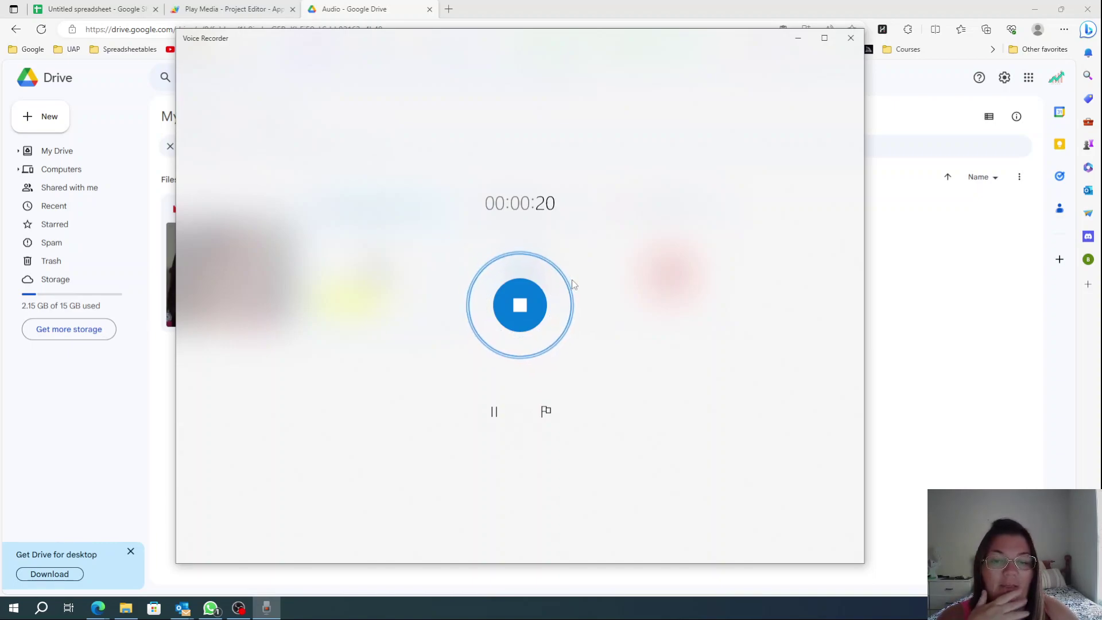
pyautogui.click(508, 309)
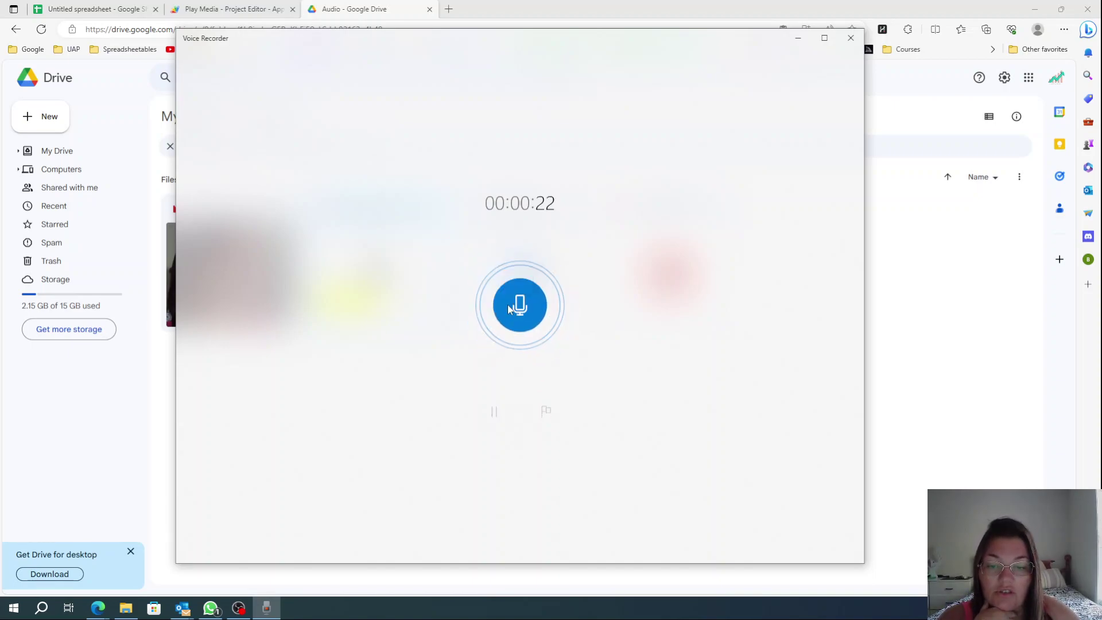
pyautogui.rightClick(359, 101)
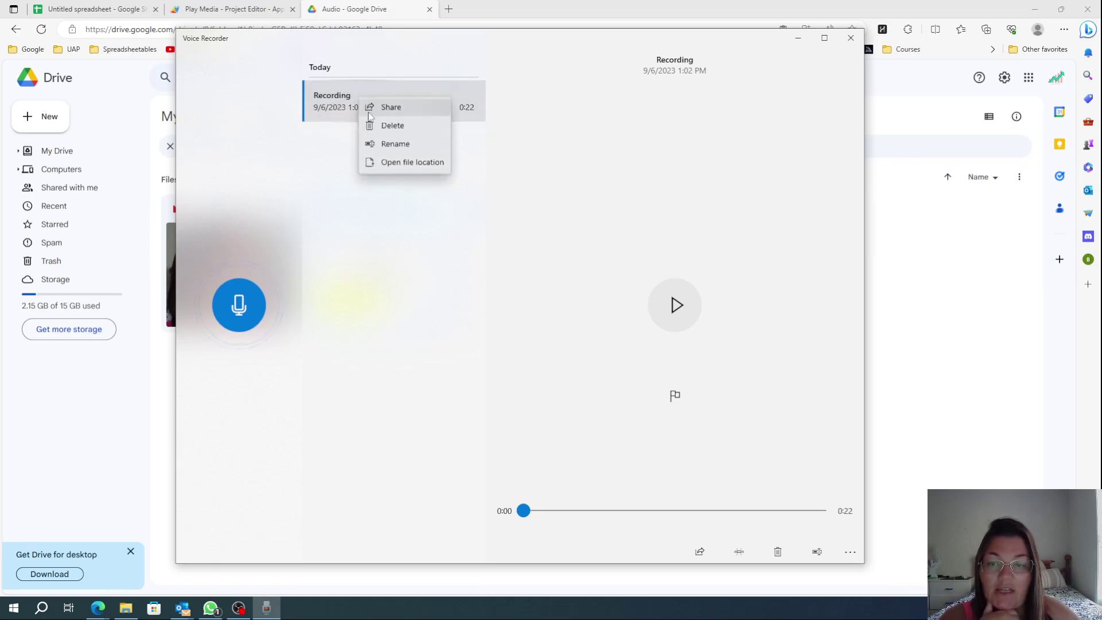
pyautogui.click(394, 165)
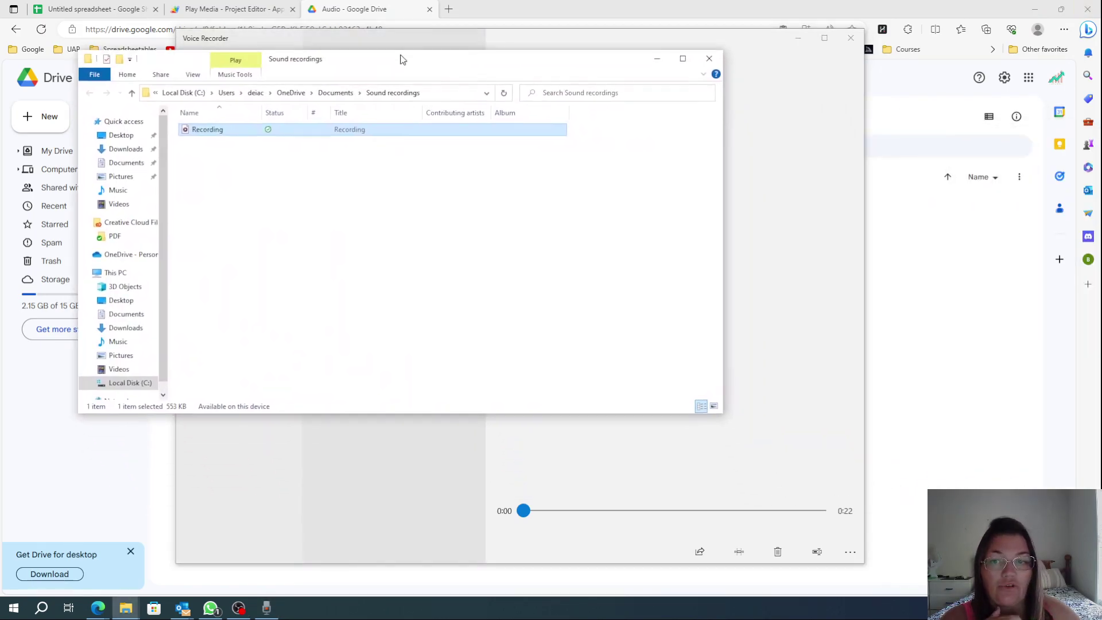
pyautogui.click(684, 62)
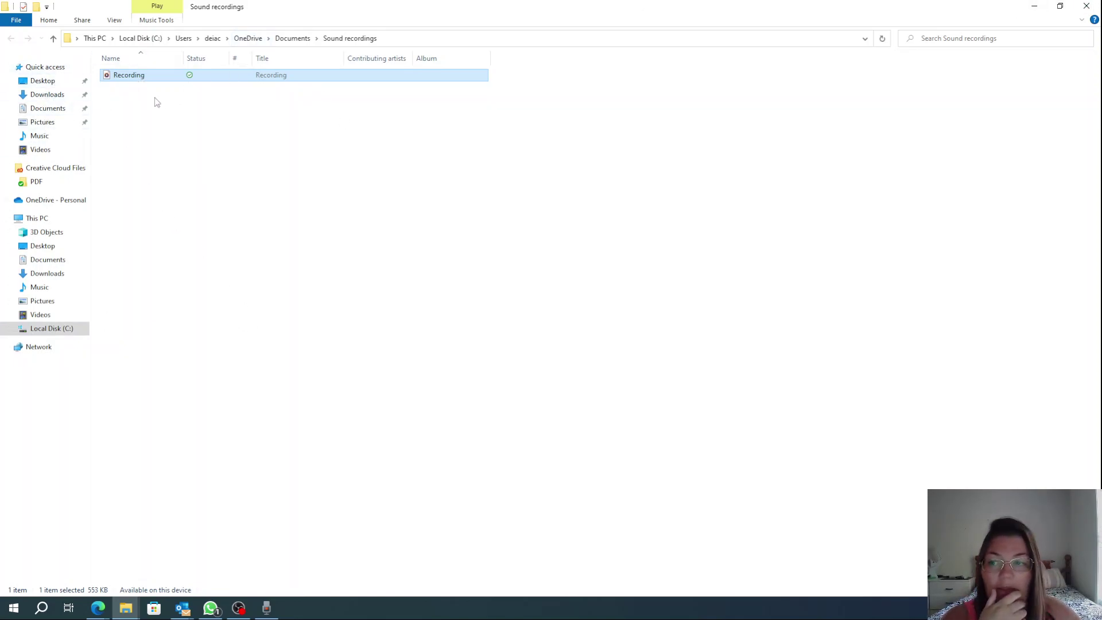
# - Move the Recording into Downloads, confirm it is there, and close File Explorer
pyautogui.moveTo(139, 79); pyautogui.dragTo(41, 100)
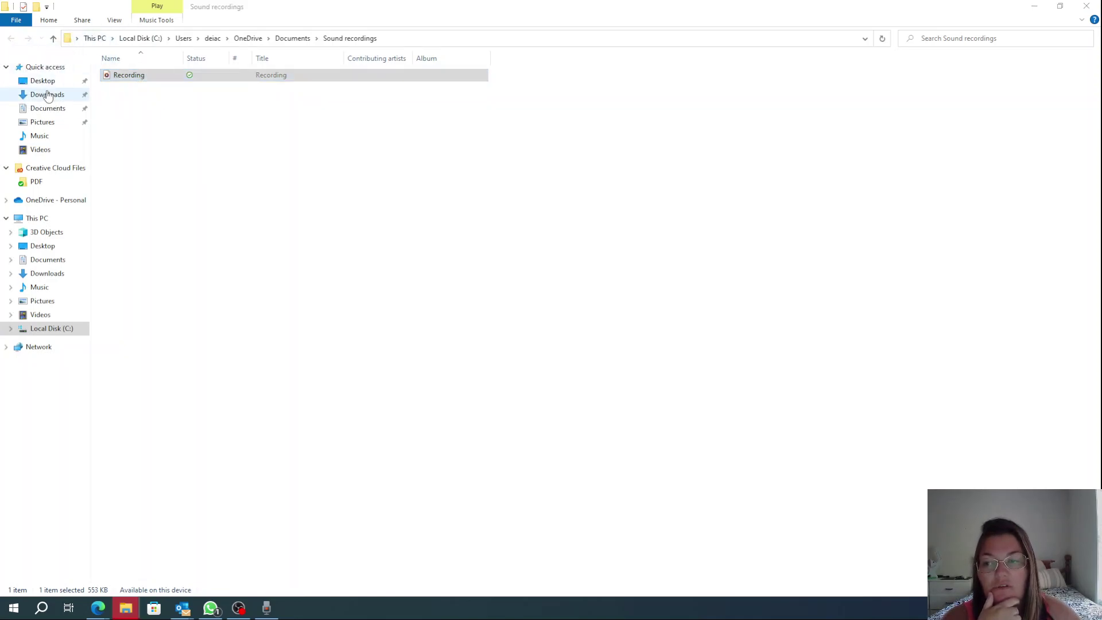
pyautogui.click(35, 96)
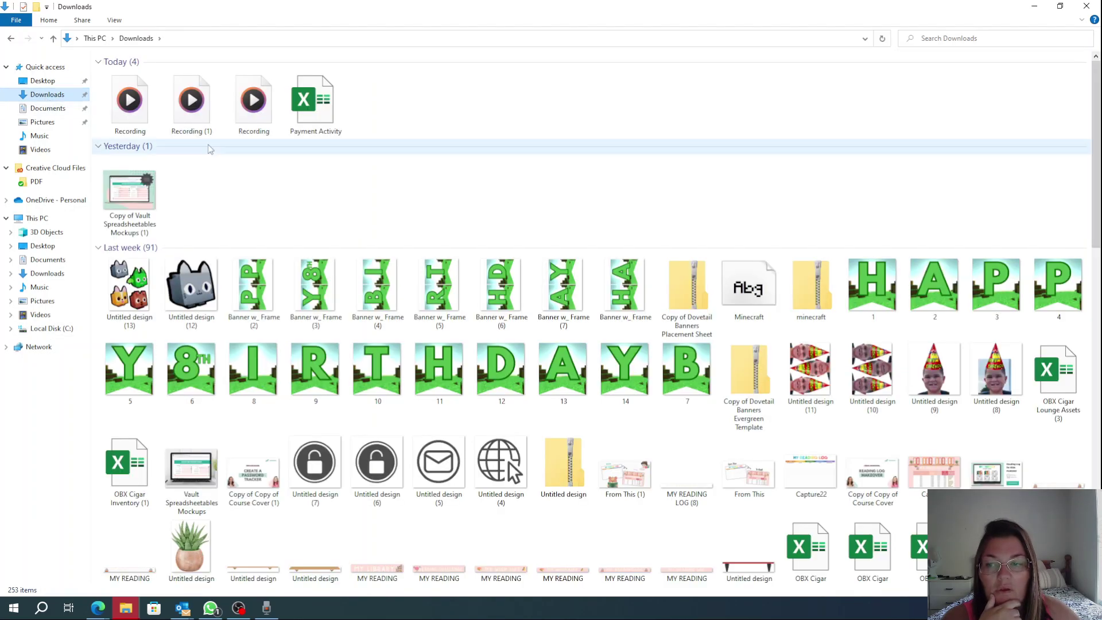
pyautogui.click(1093, 6)
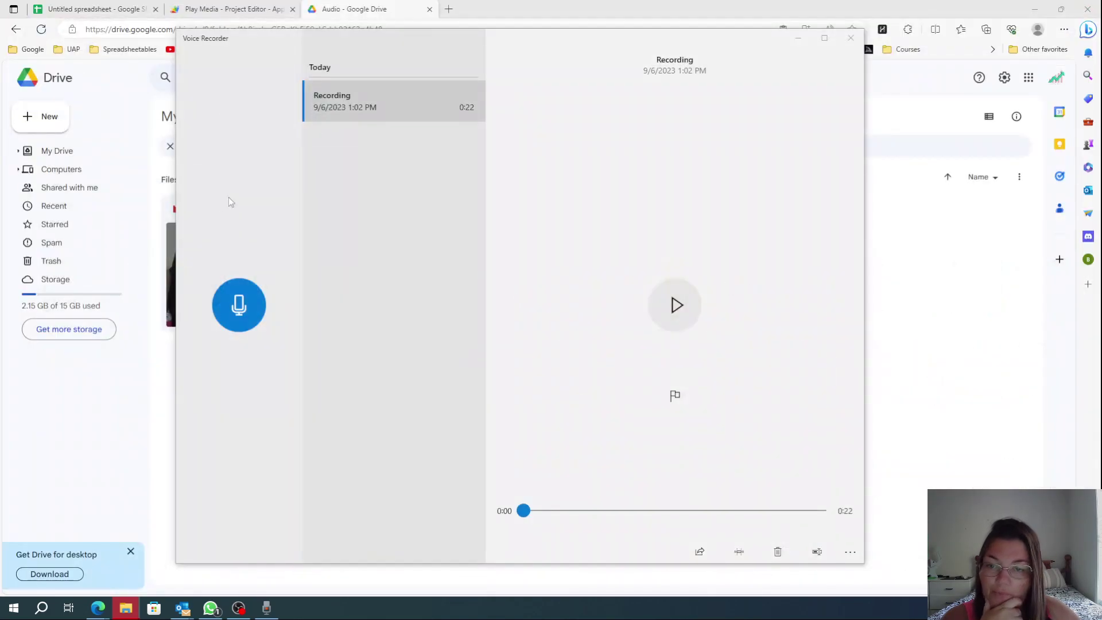
# - Close Voice Recorder and look at the Play Media script project
pyautogui.click(850, 37)
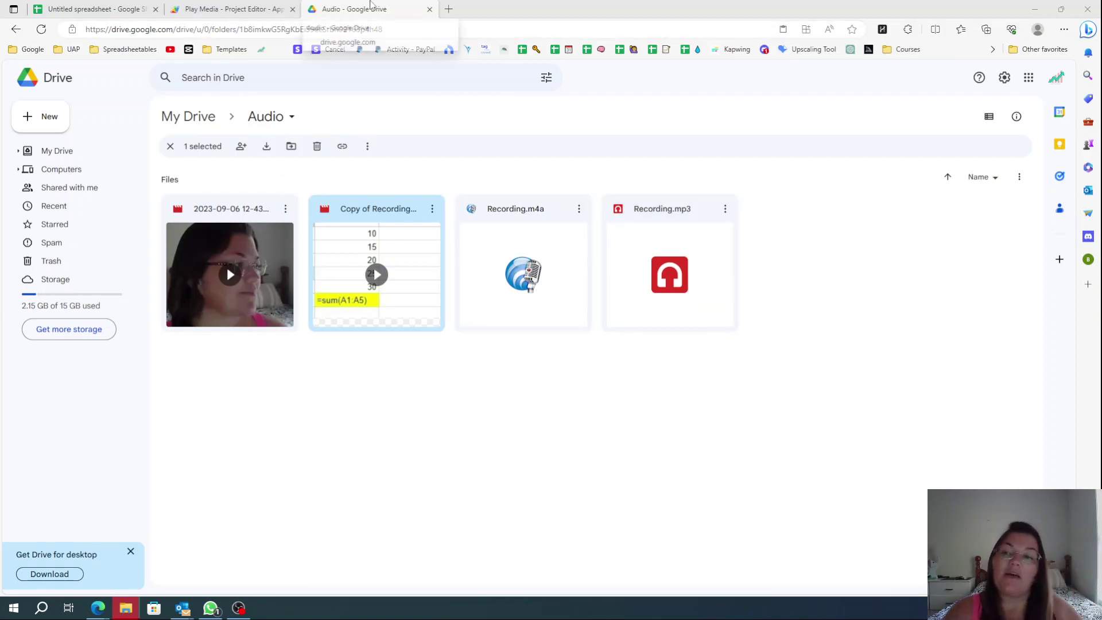
pyautogui.click(252, 8)
pyautogui.click(114, 9)
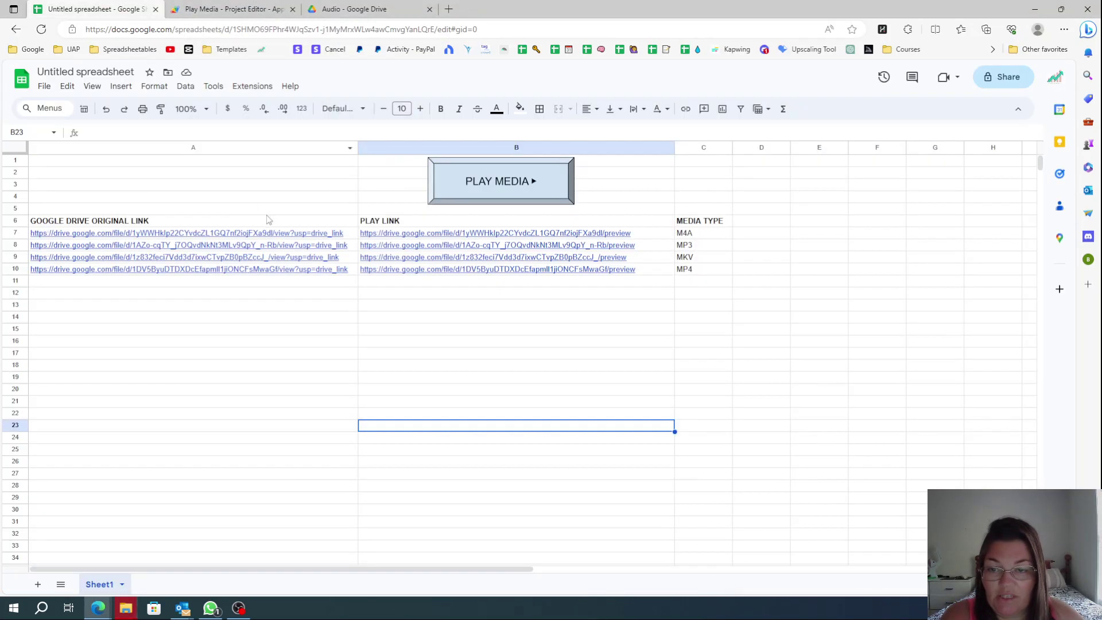
pyautogui.click(289, 172)
pyautogui.click(396, 8)
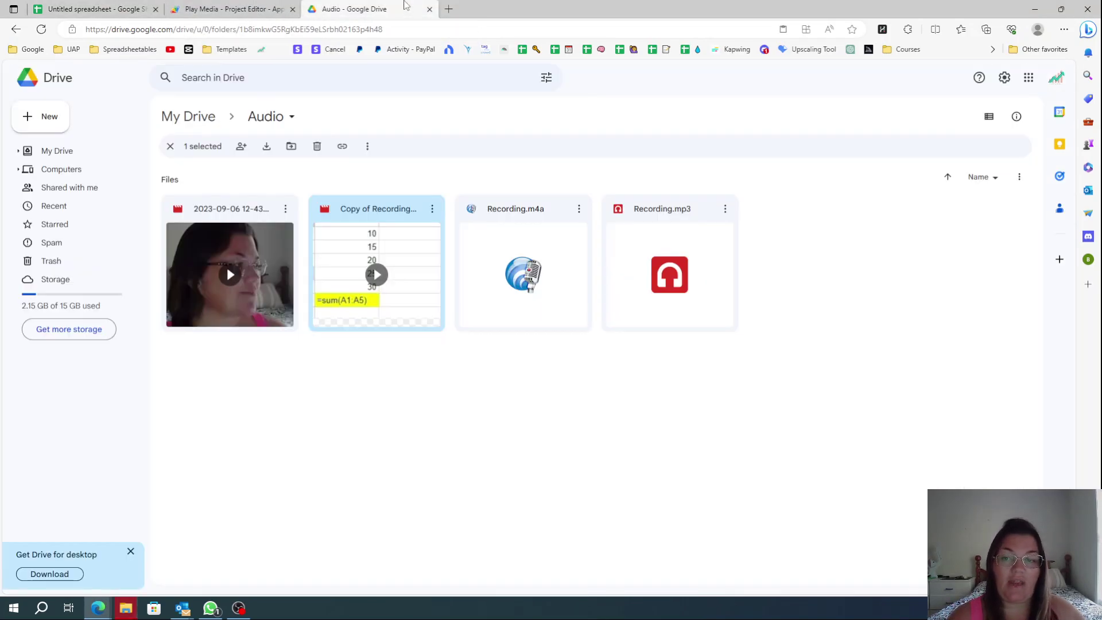
pyautogui.click(198, 117)
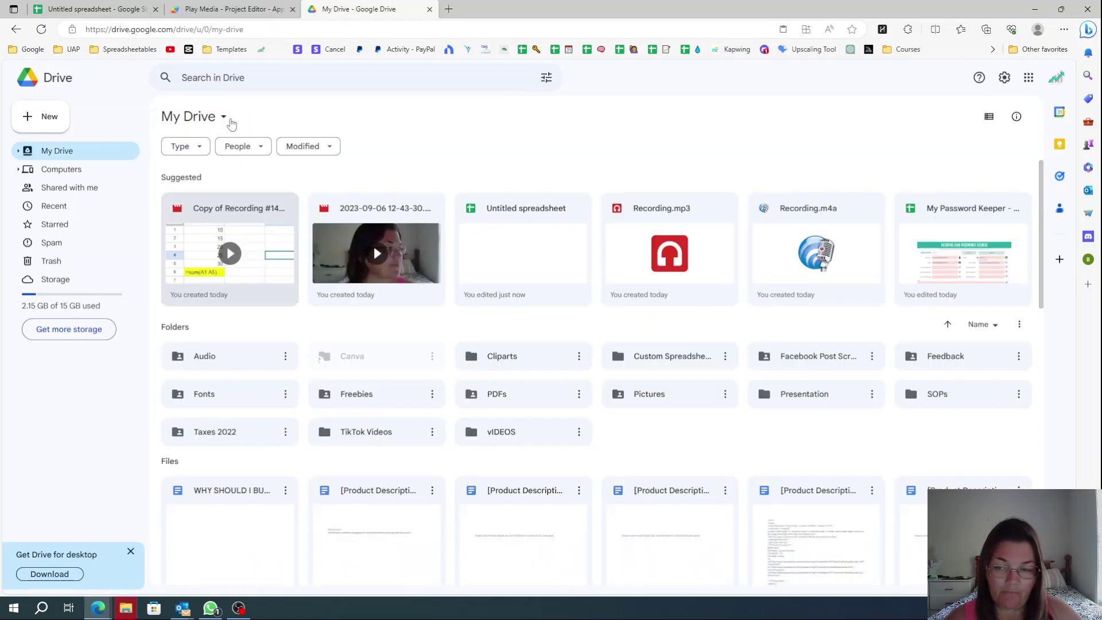
pyautogui.doubleClick(200, 355)
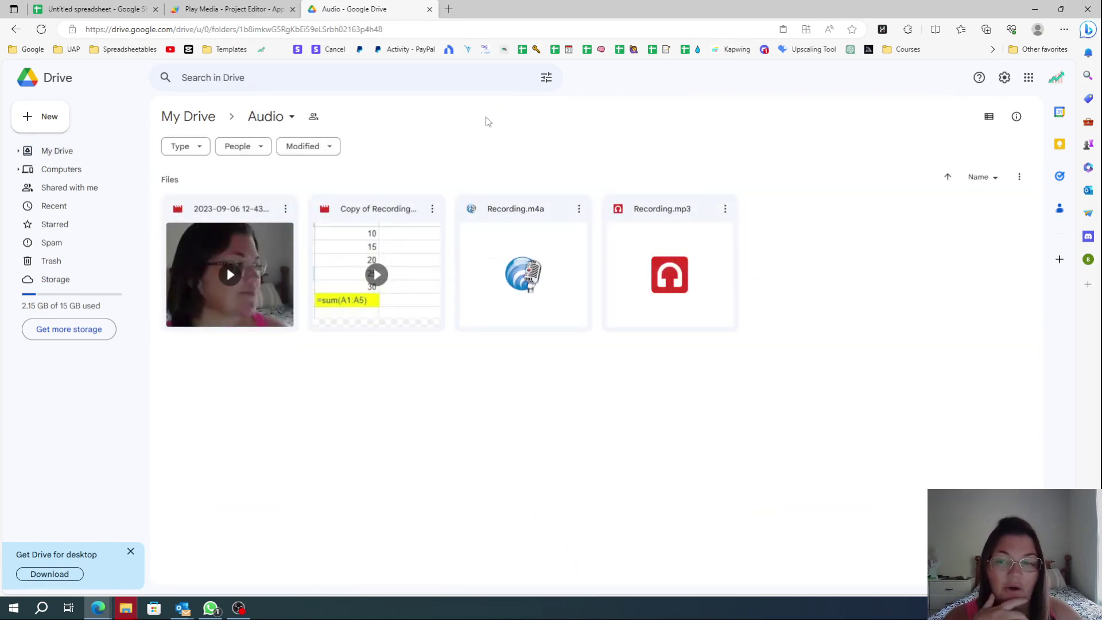
# - Set the Audio folder's general access to Restricted
pyautogui.click(292, 118)
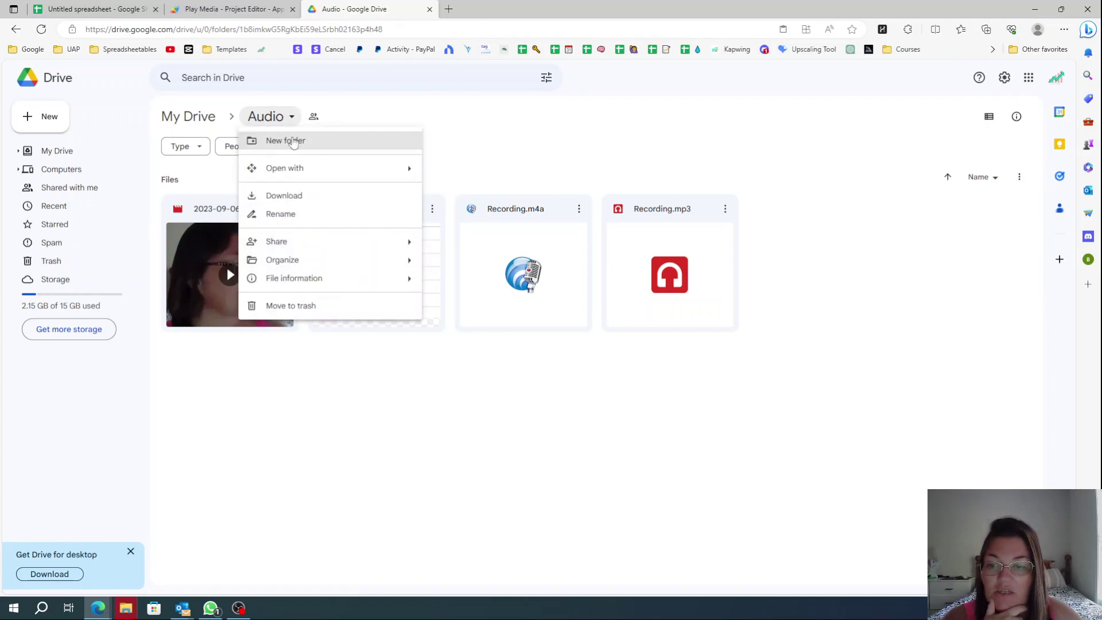
pyautogui.moveTo(297, 249)
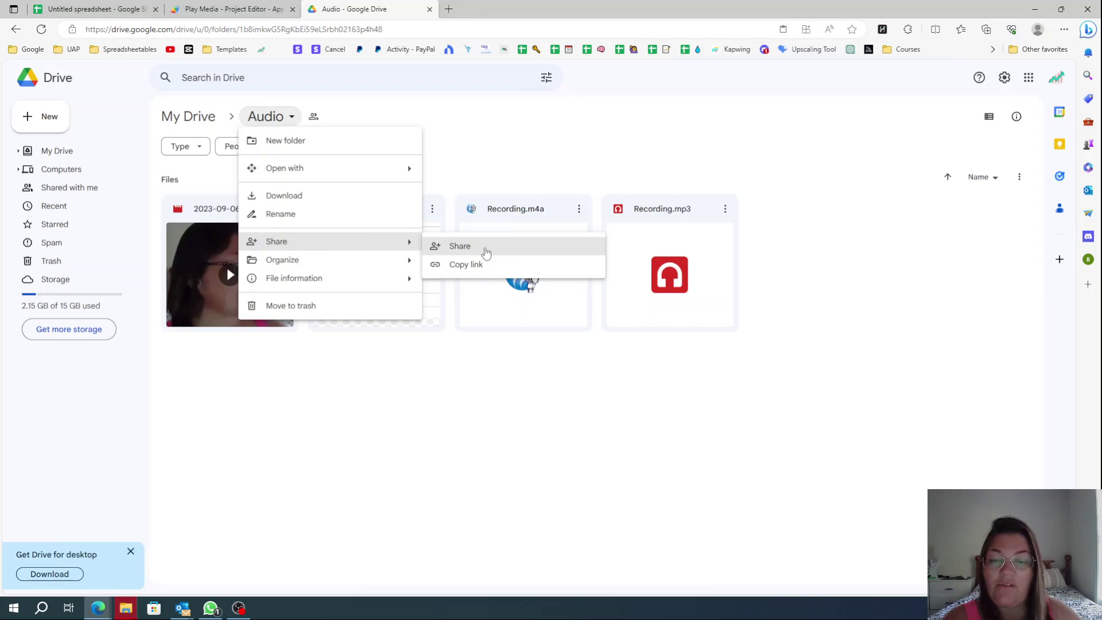
pyautogui.click(485, 250)
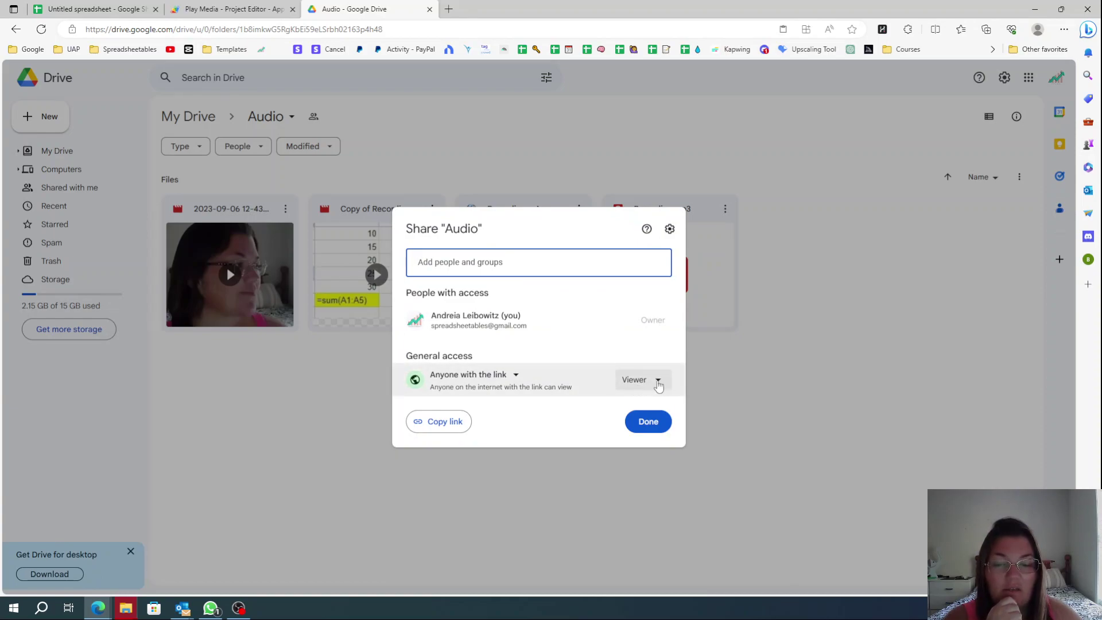
pyautogui.click(516, 376)
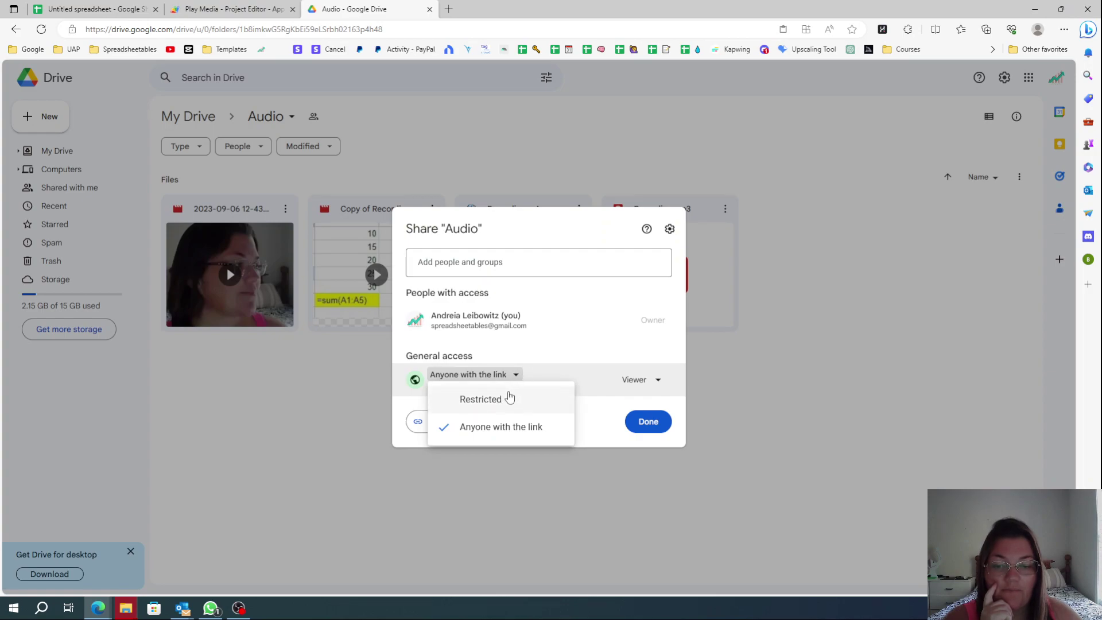
pyautogui.click(505, 397)
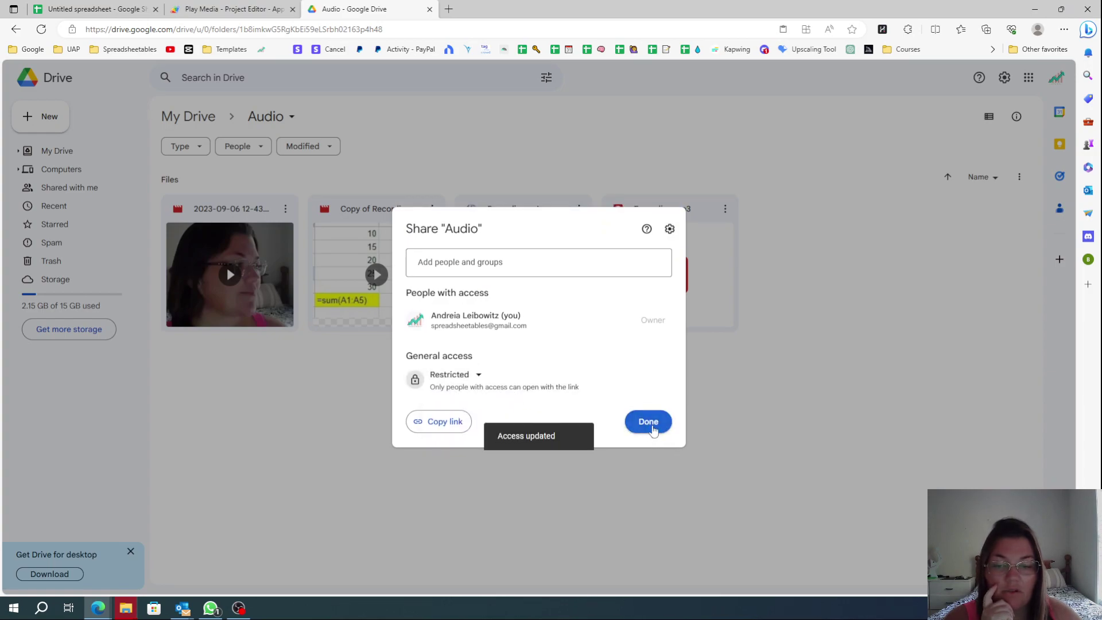
pyautogui.click(648, 422)
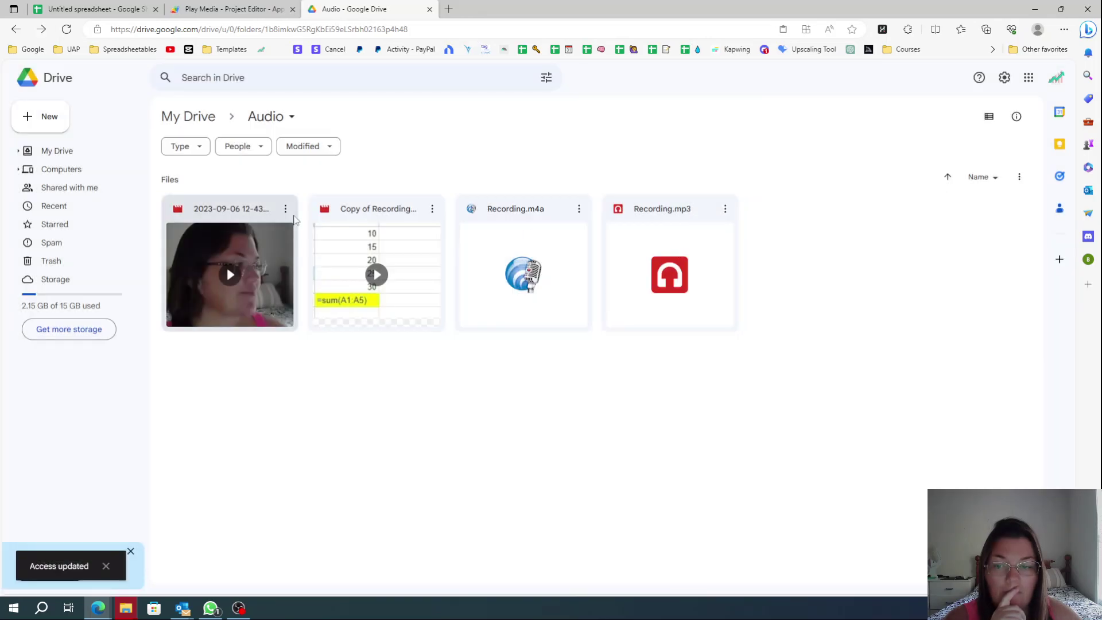
# - Copy the share link for Recording.mp3 and return to the spreadsheet
pyautogui.click(724, 209)
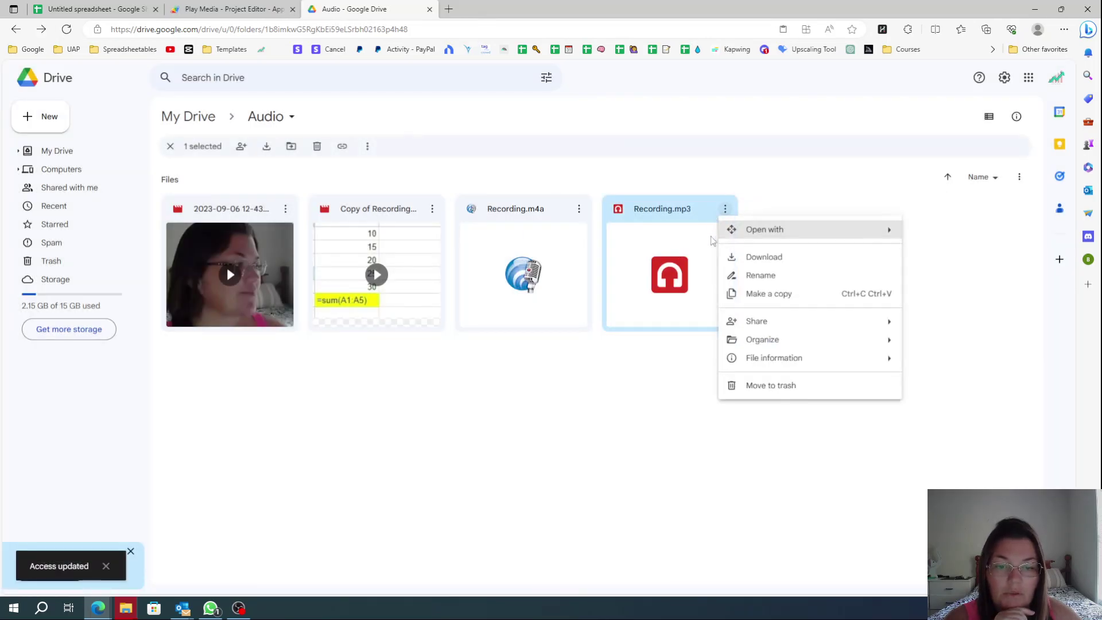
pyautogui.moveTo(757, 321)
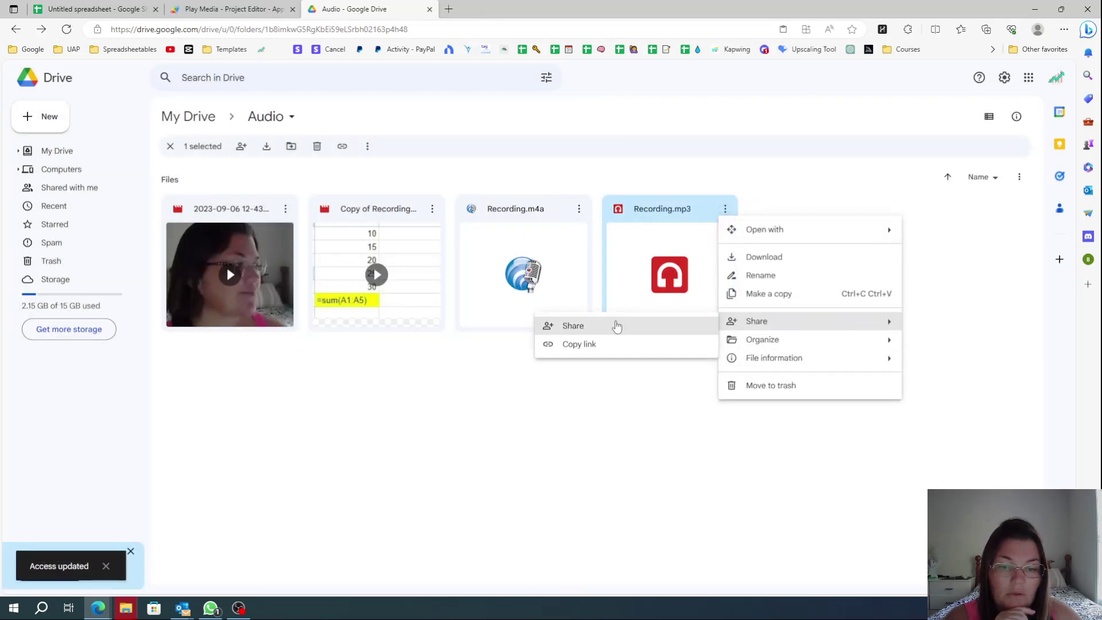
pyautogui.click(605, 345)
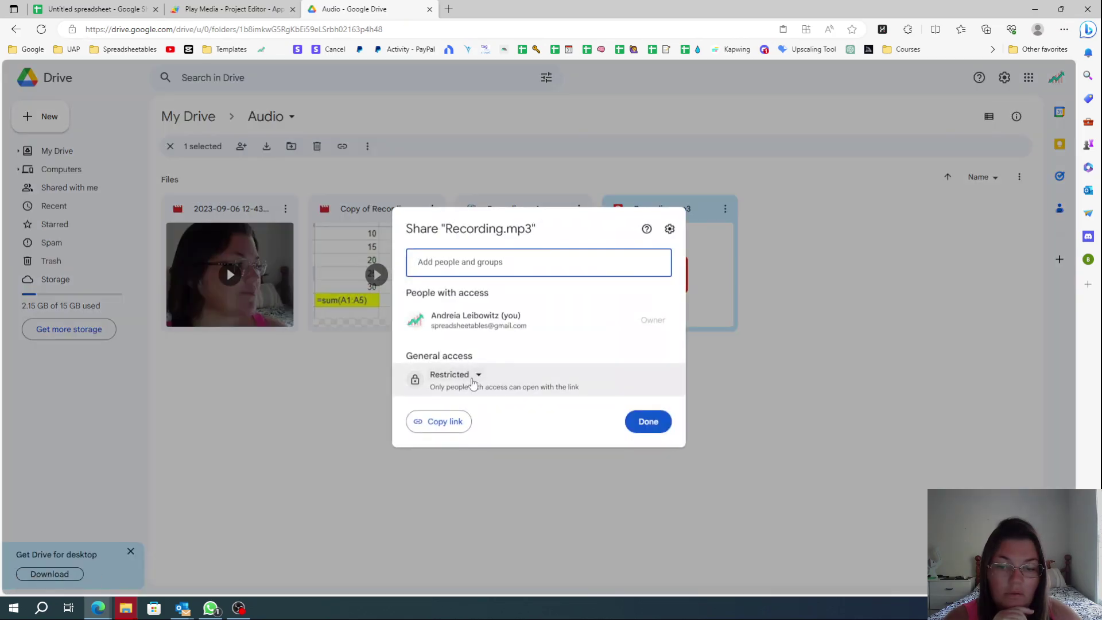
pyautogui.click(441, 431)
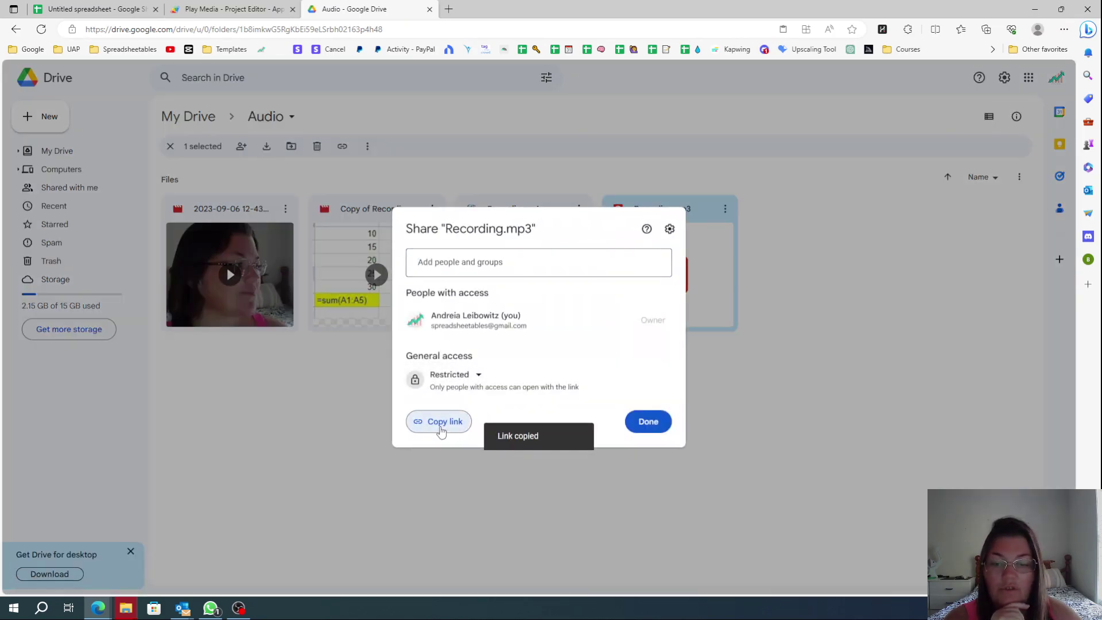
pyautogui.click(648, 421)
pyautogui.click(104, 6)
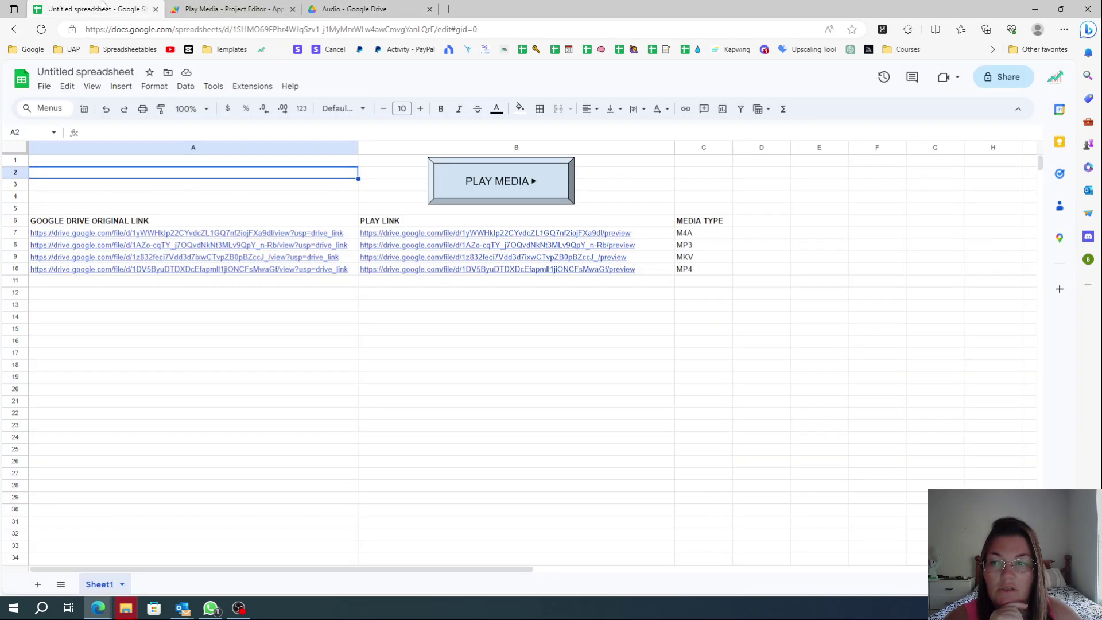
pyautogui.click(413, 237)
pyautogui.click(610, 245)
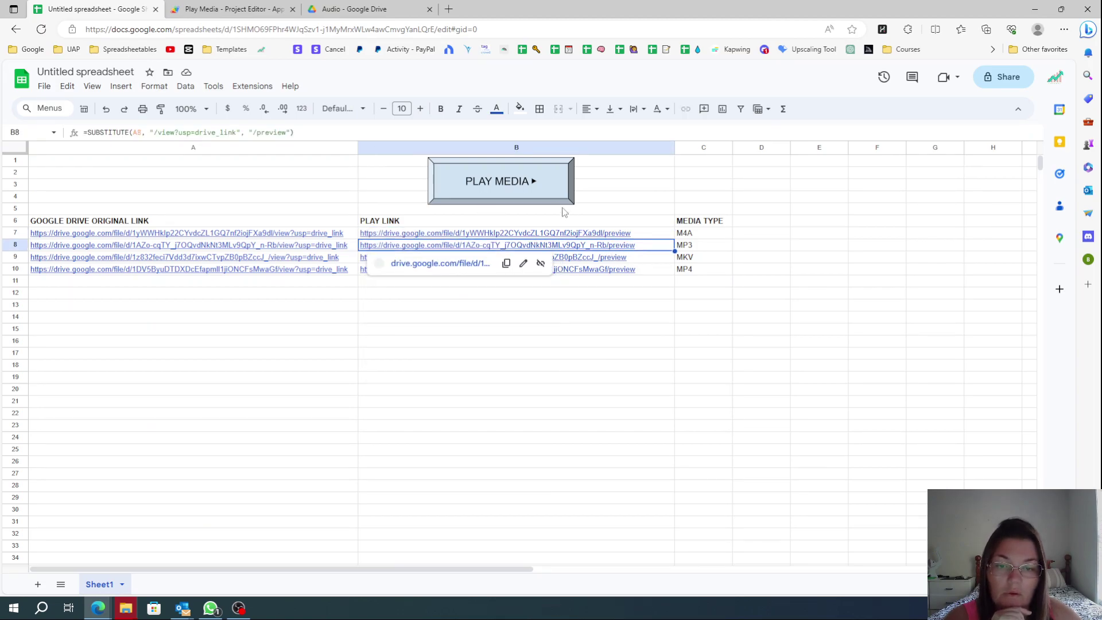
pyautogui.click(525, 180)
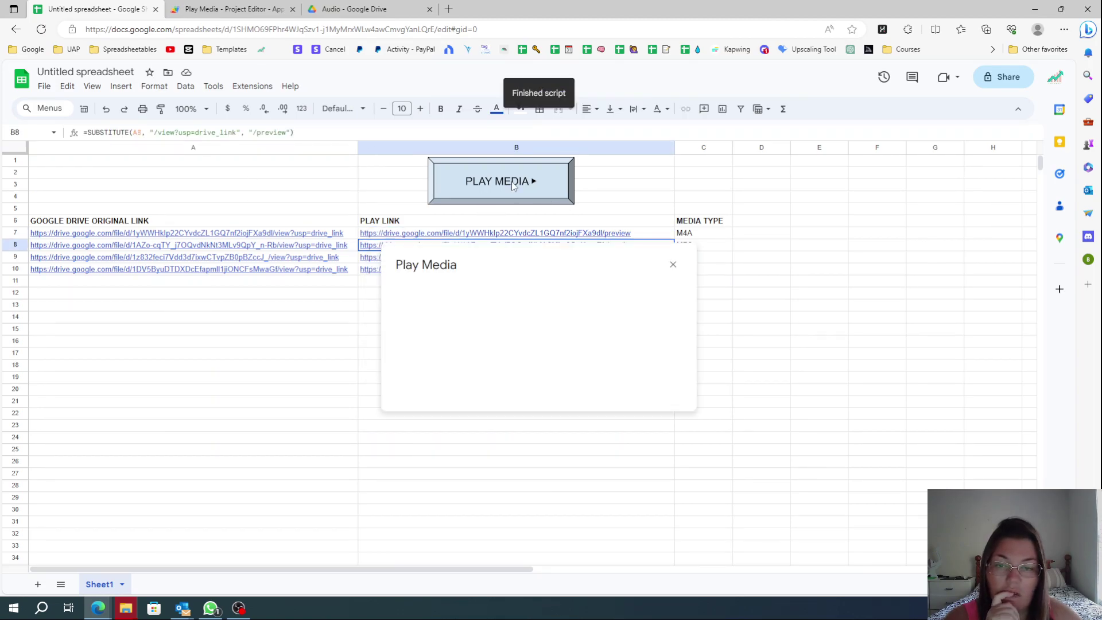
pyautogui.click(673, 265)
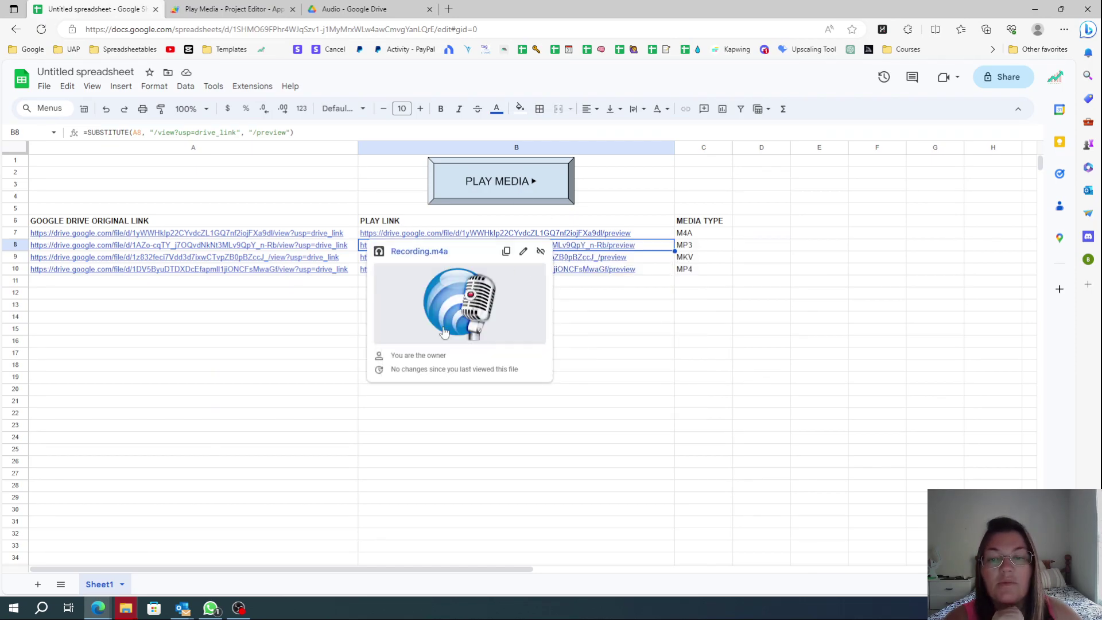
pyautogui.click(315, 338)
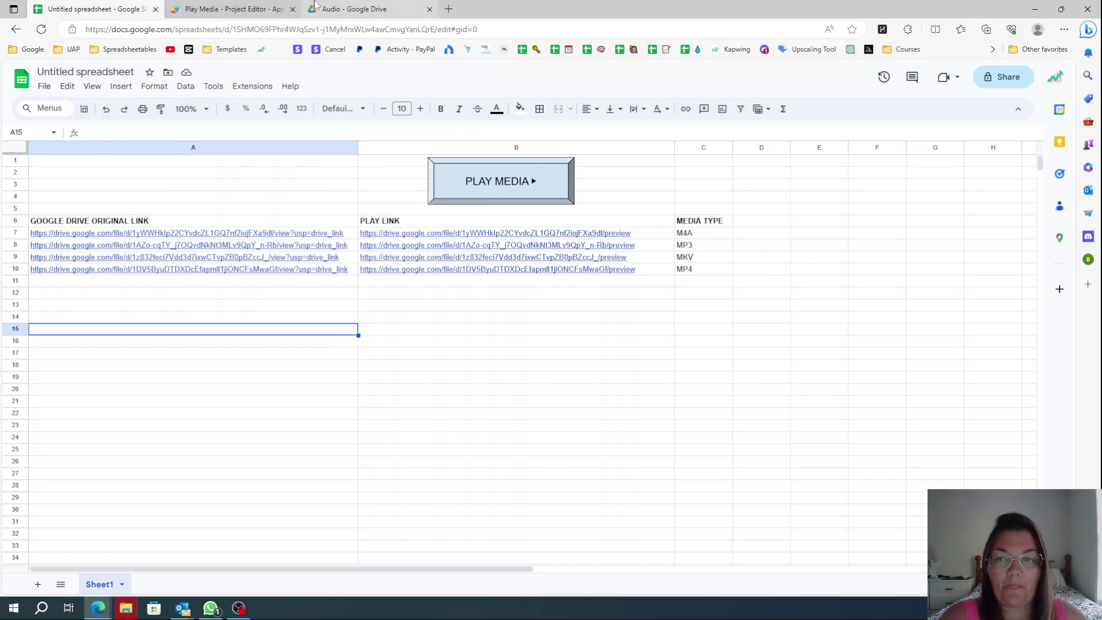
# - Set the Audio folder's general access to Anyone with the link
pyautogui.click(355, 9)
pyautogui.click(287, 120)
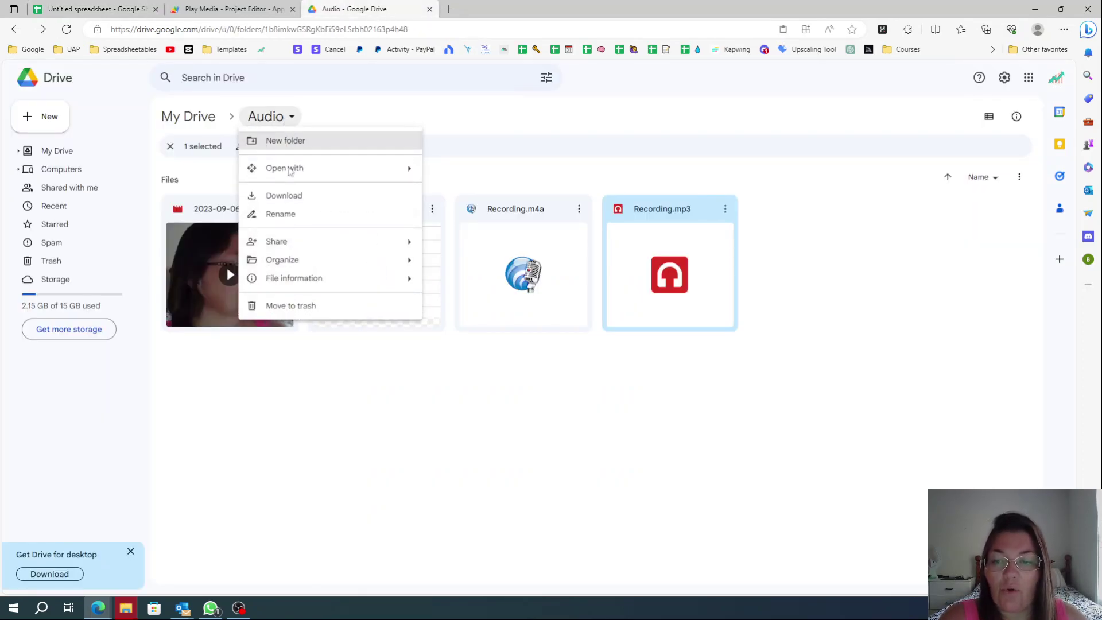
pyautogui.moveTo(284, 245)
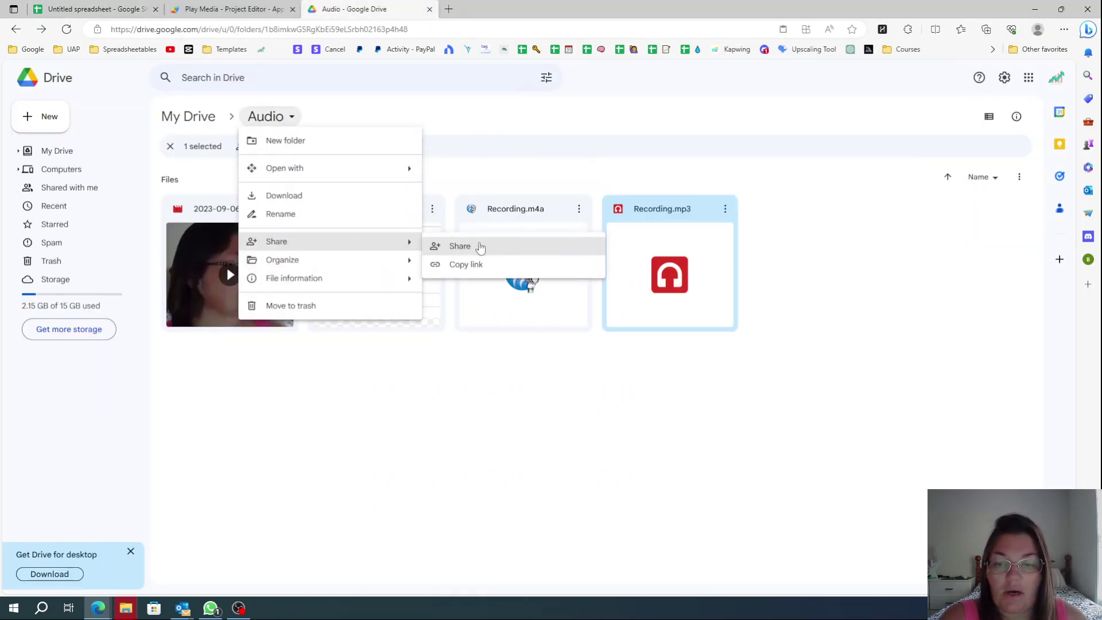
pyautogui.click(491, 248)
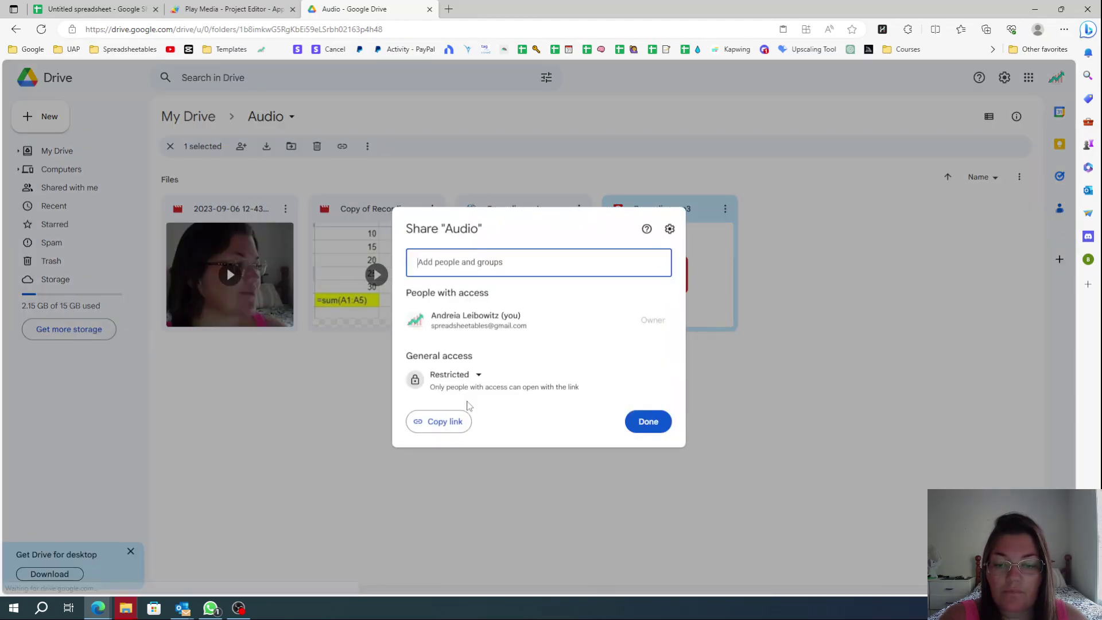
pyautogui.click(478, 374)
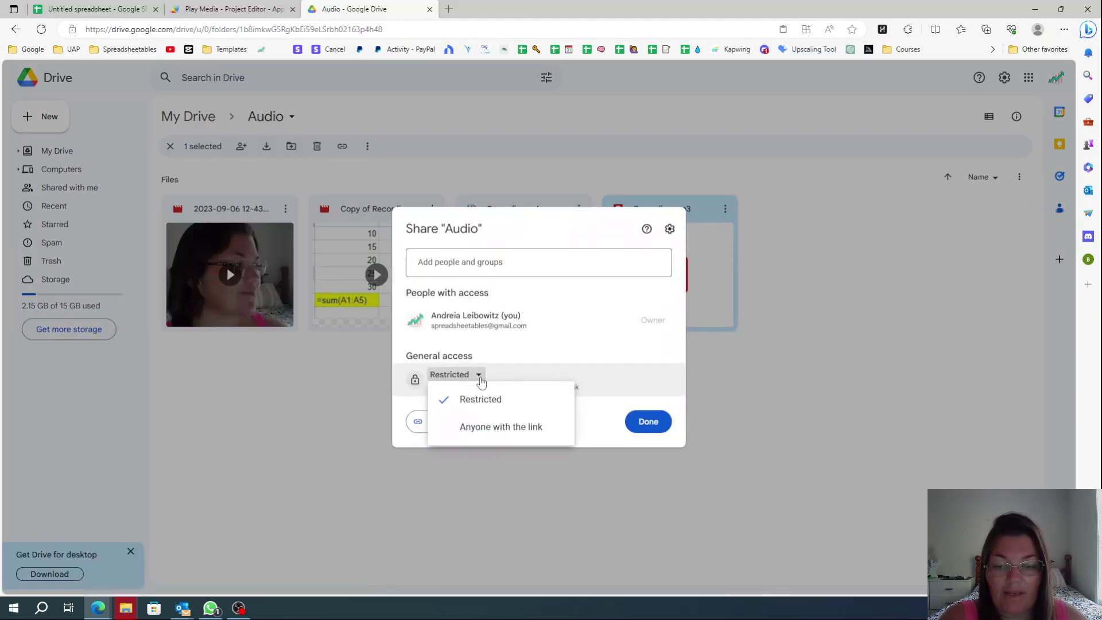
pyautogui.click(471, 427)
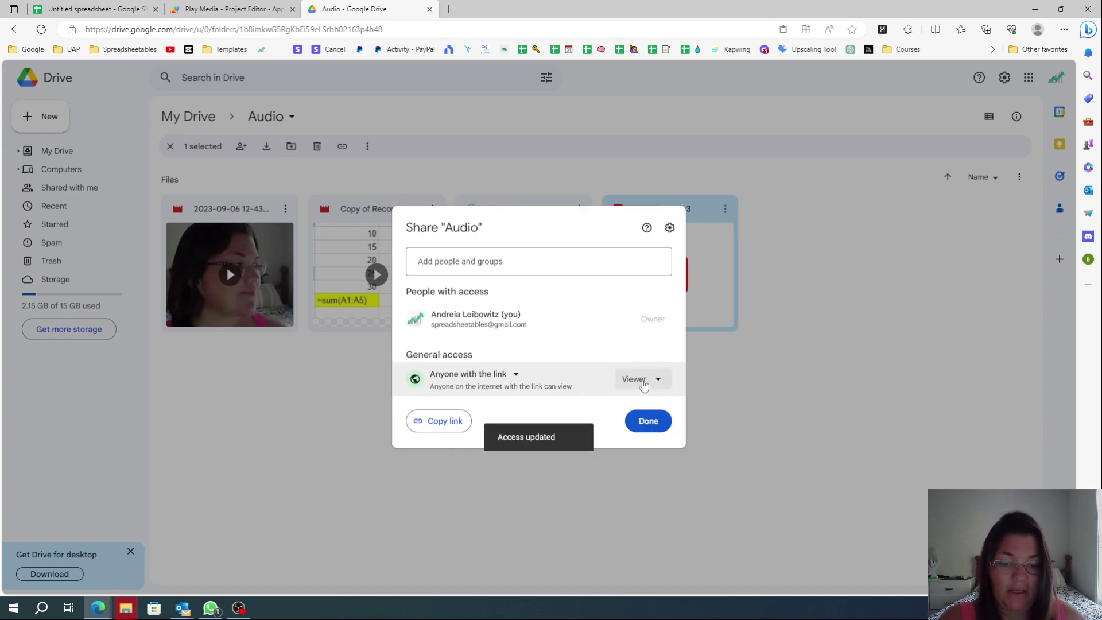
pyautogui.click(646, 422)
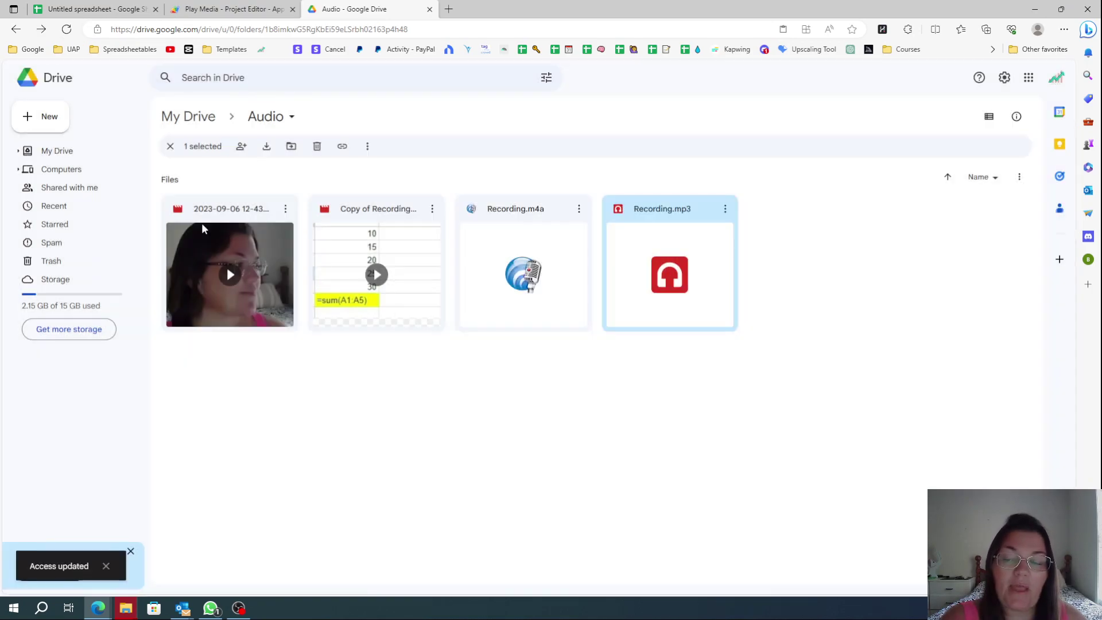
pyautogui.click(285, 209)
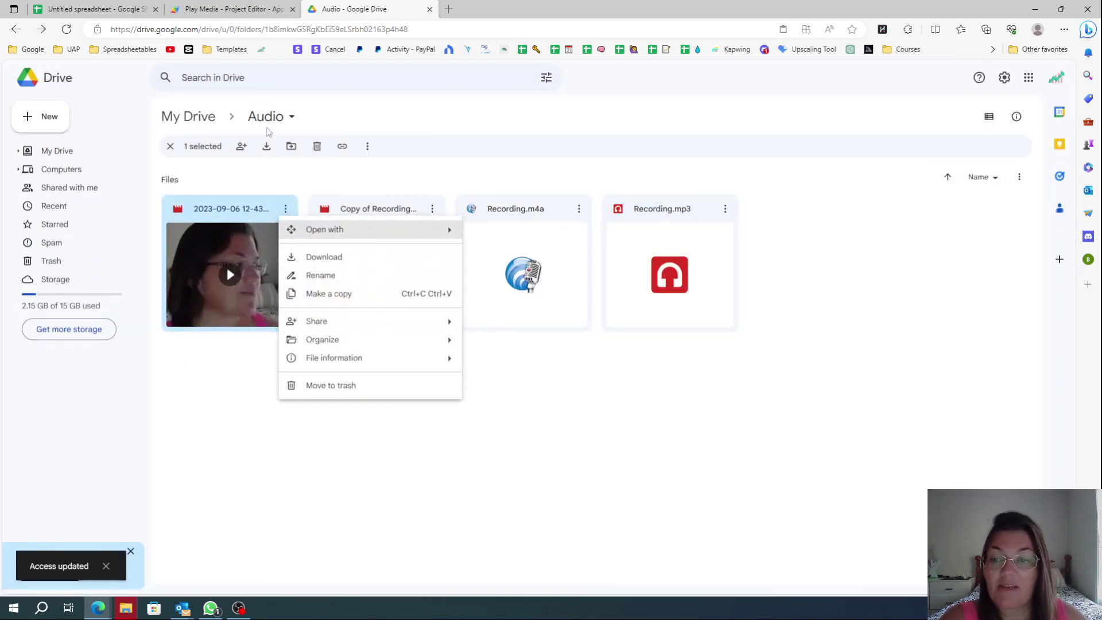
pyautogui.click(292, 121)
pyautogui.moveTo(281, 241)
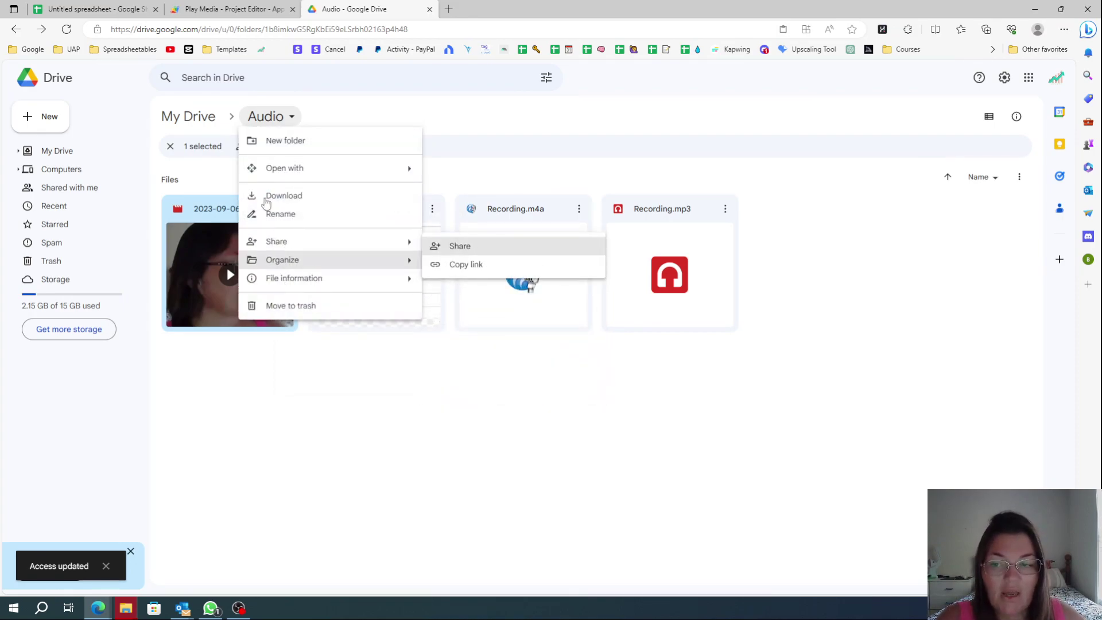
pyautogui.click(523, 153)
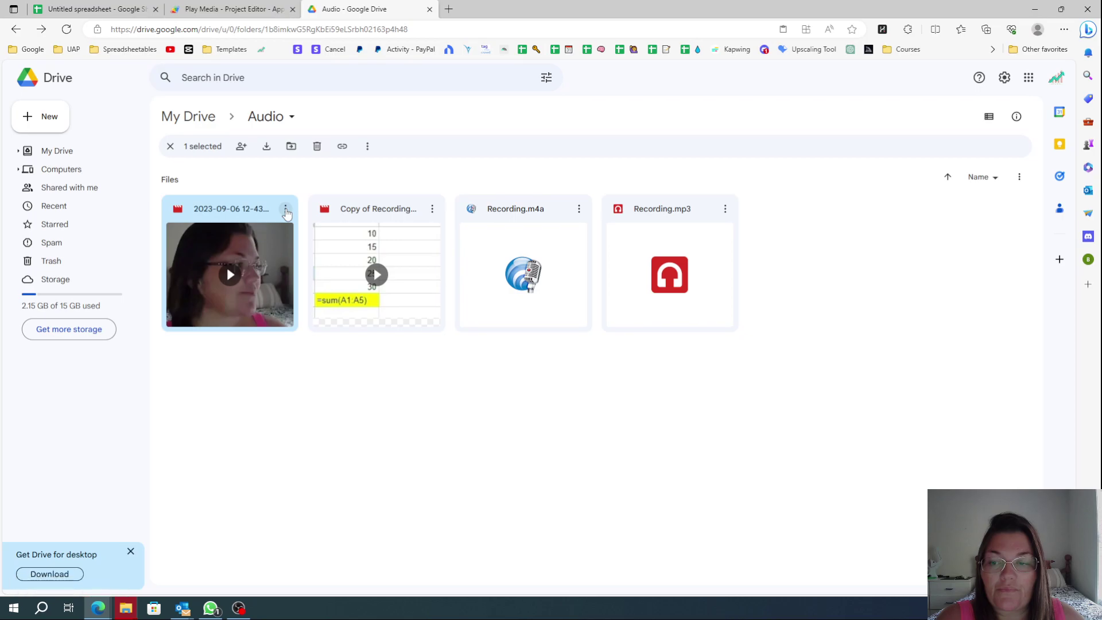
pyautogui.click(286, 210)
pyautogui.moveTo(316, 323)
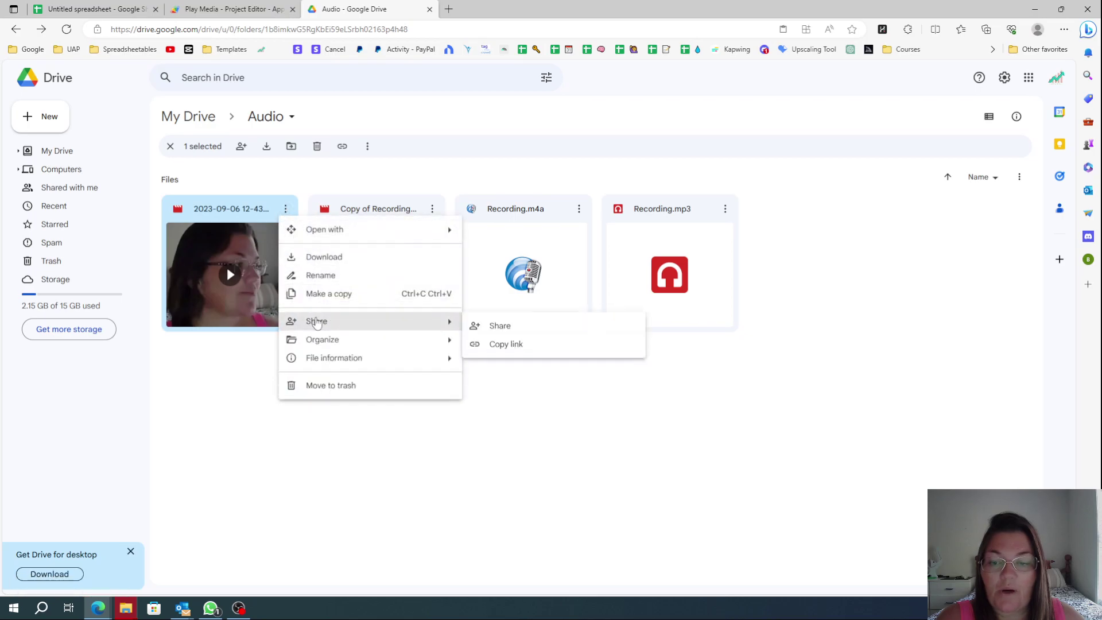
pyautogui.click(499, 325)
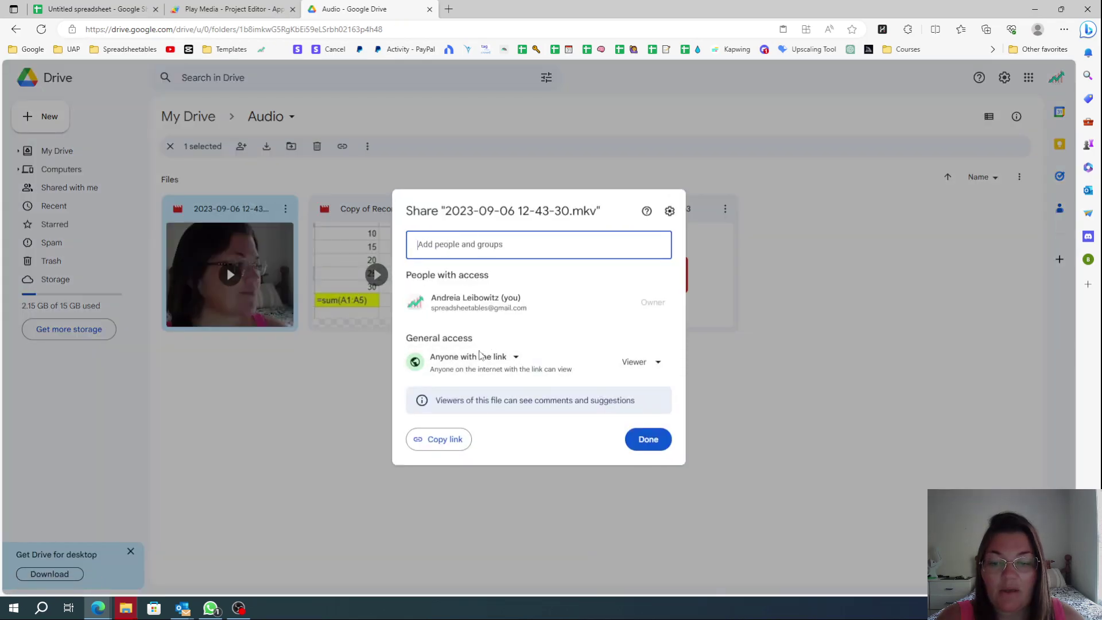
pyautogui.click(649, 447)
# - Confirm Recording.mp3 and Recording.m4a are viewable by anyone with the link
pyautogui.click(725, 208)
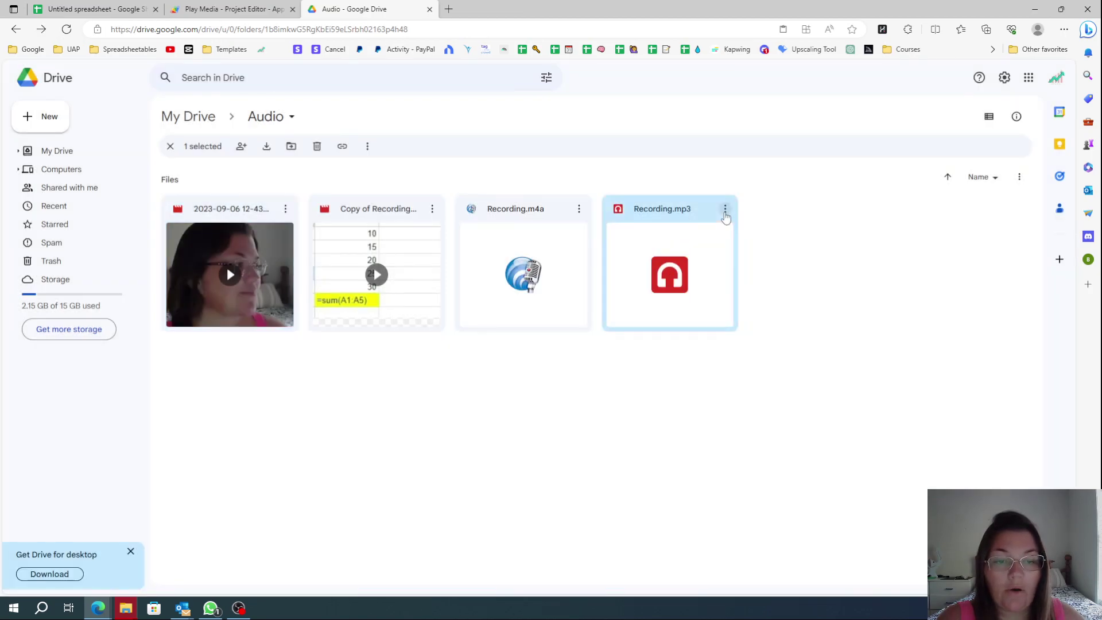
pyautogui.moveTo(763, 321)
pyautogui.click(630, 325)
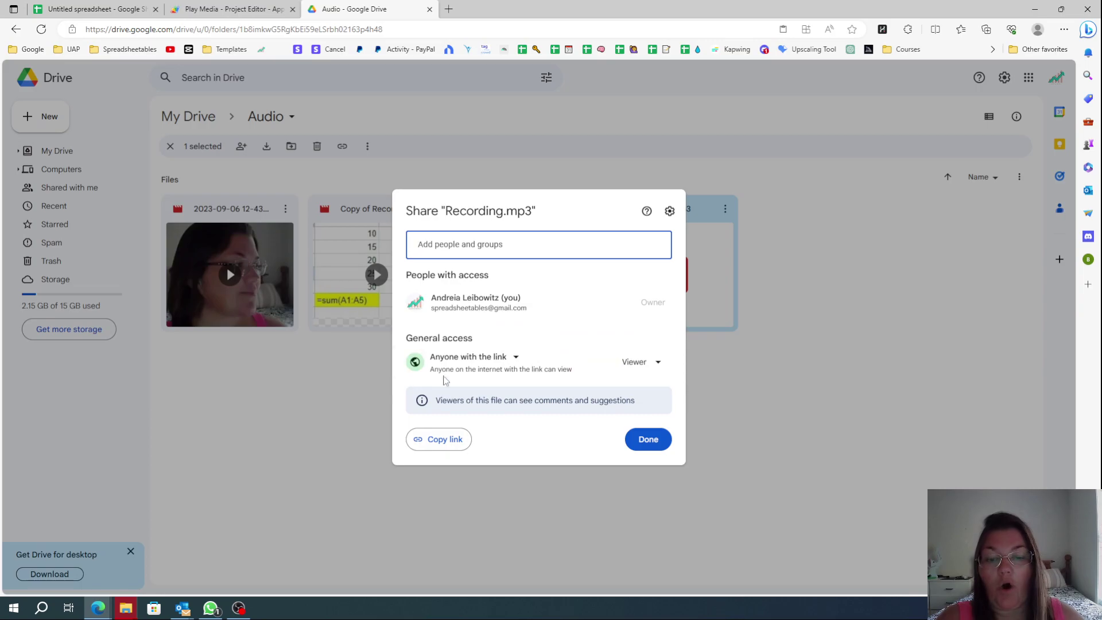
pyautogui.click(642, 442)
pyautogui.click(579, 208)
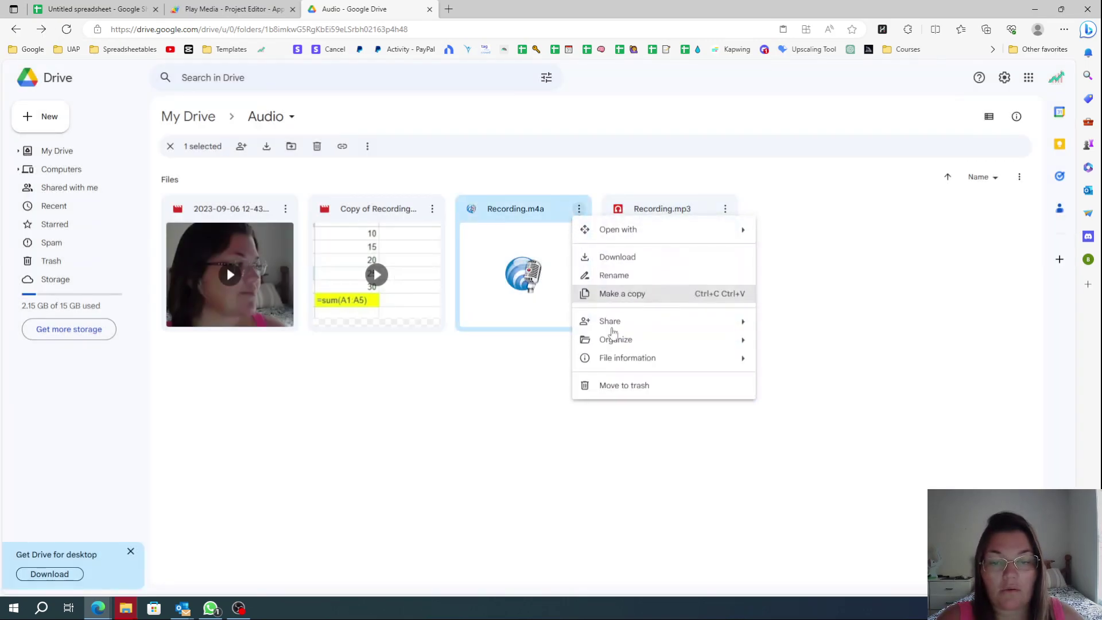
pyautogui.click(621, 327)
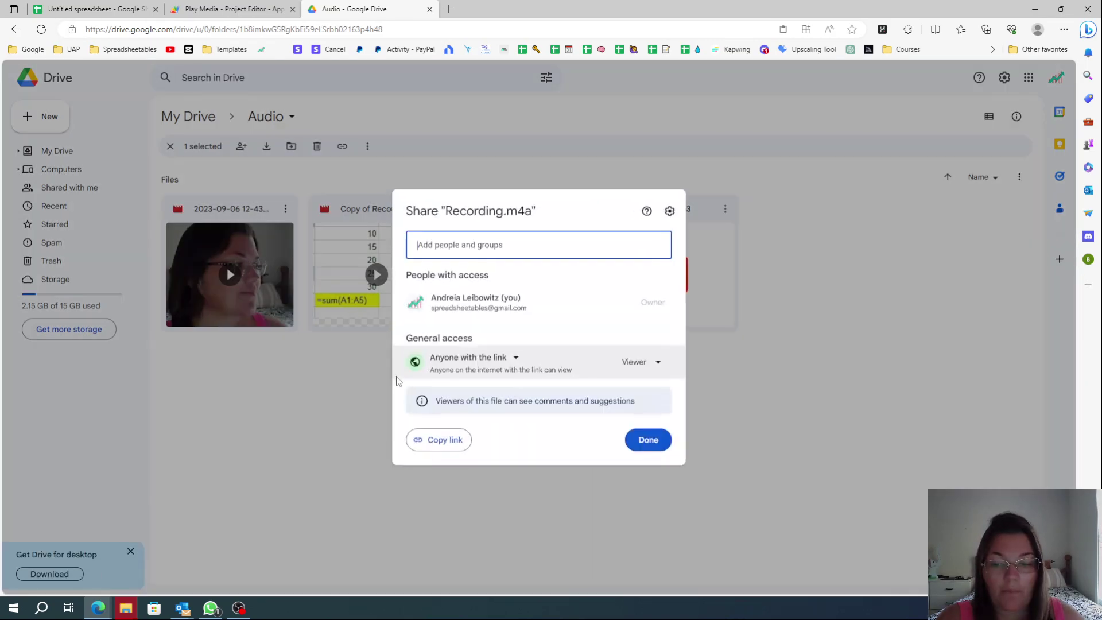
pyautogui.click(649, 440)
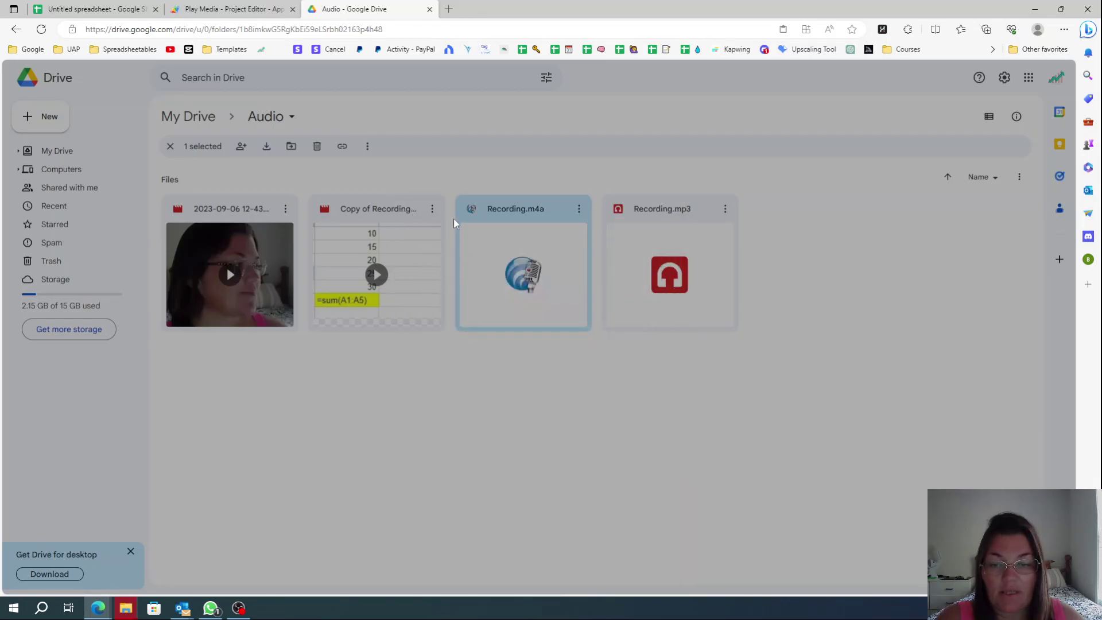
pyautogui.click(432, 209)
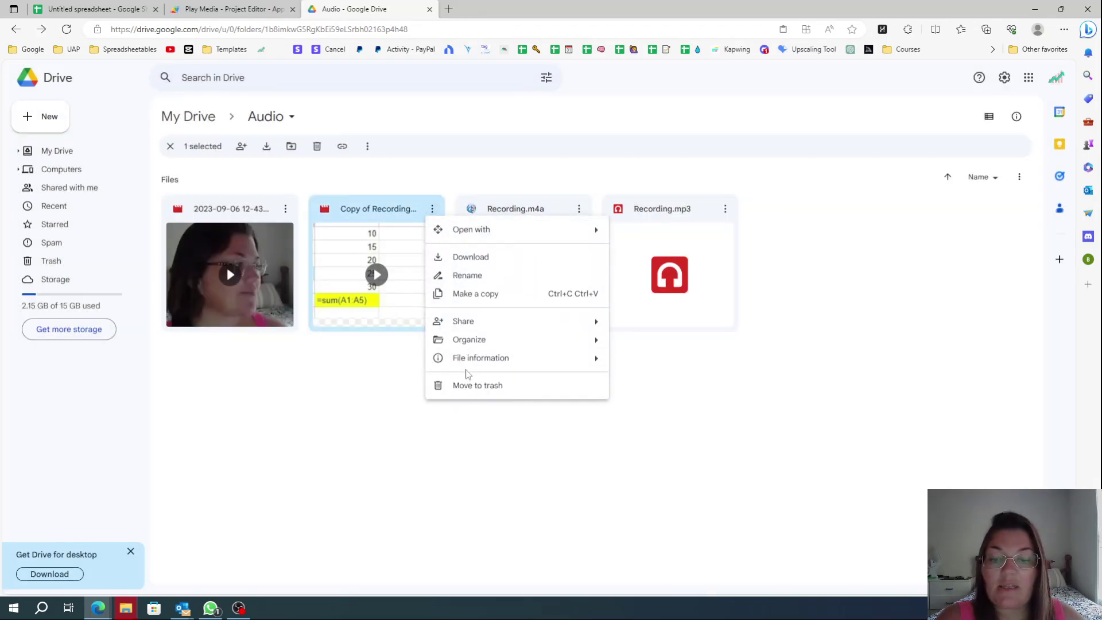
pyautogui.click(492, 462)
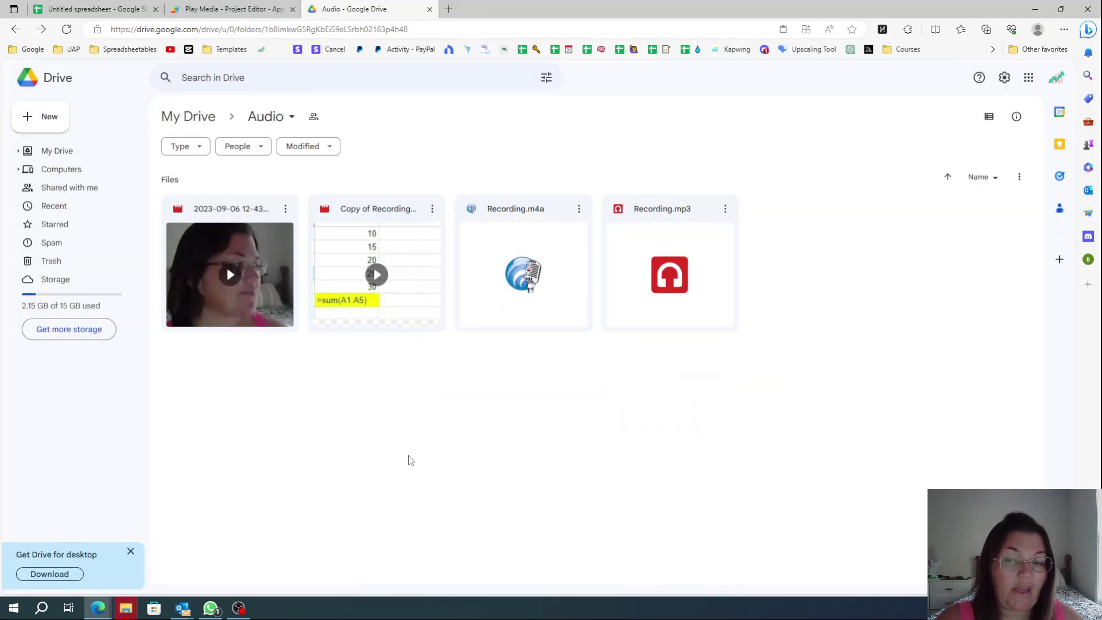